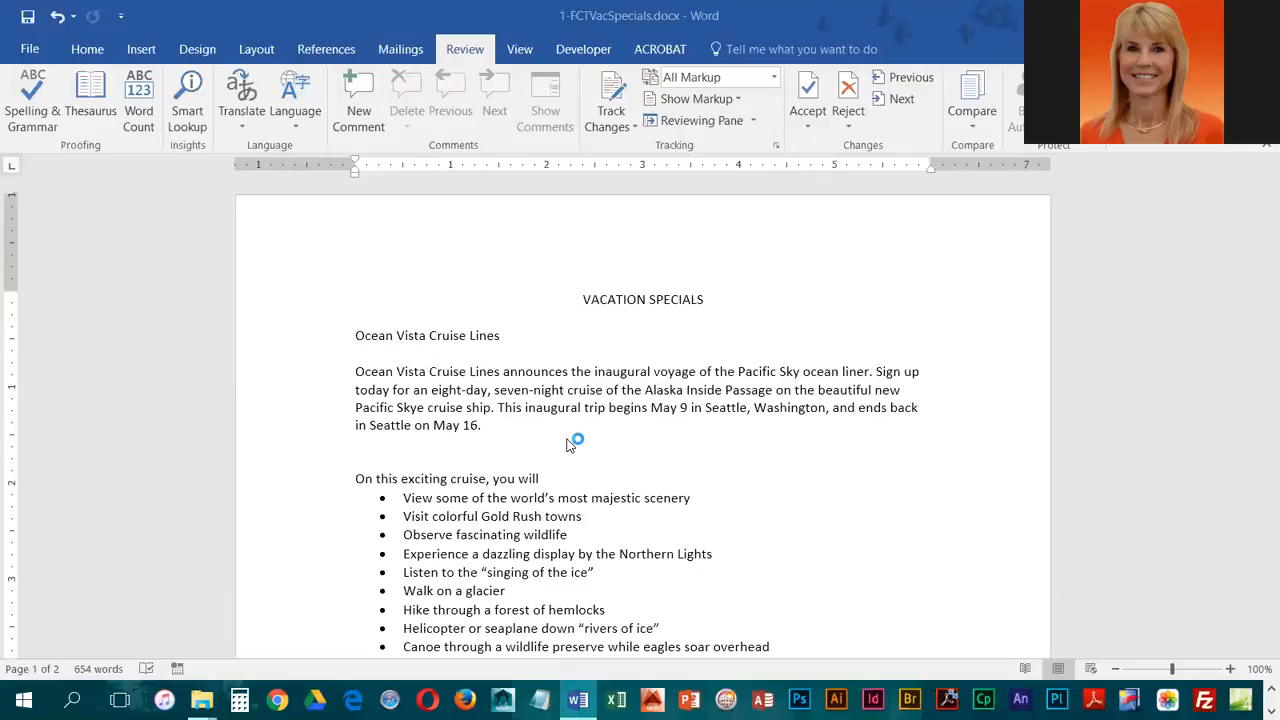
- Open the AutoCorrect settings from the proofing options
click(30, 49)
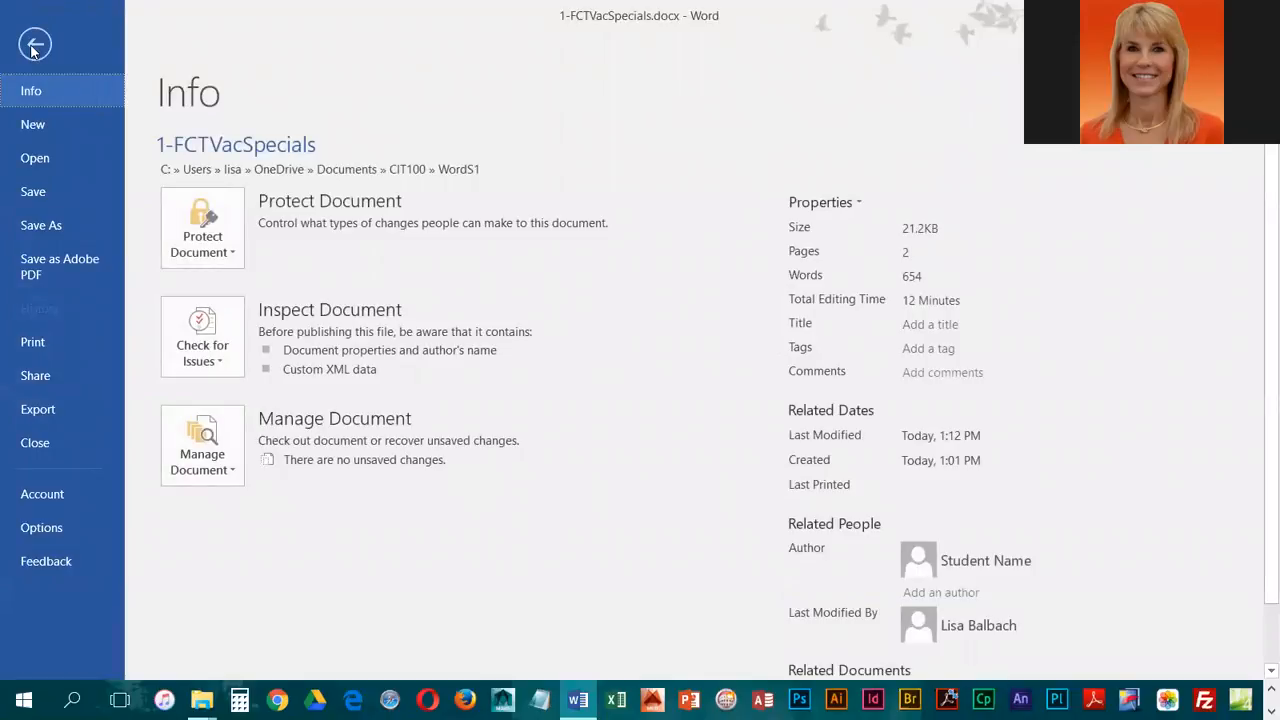
click(40, 532)
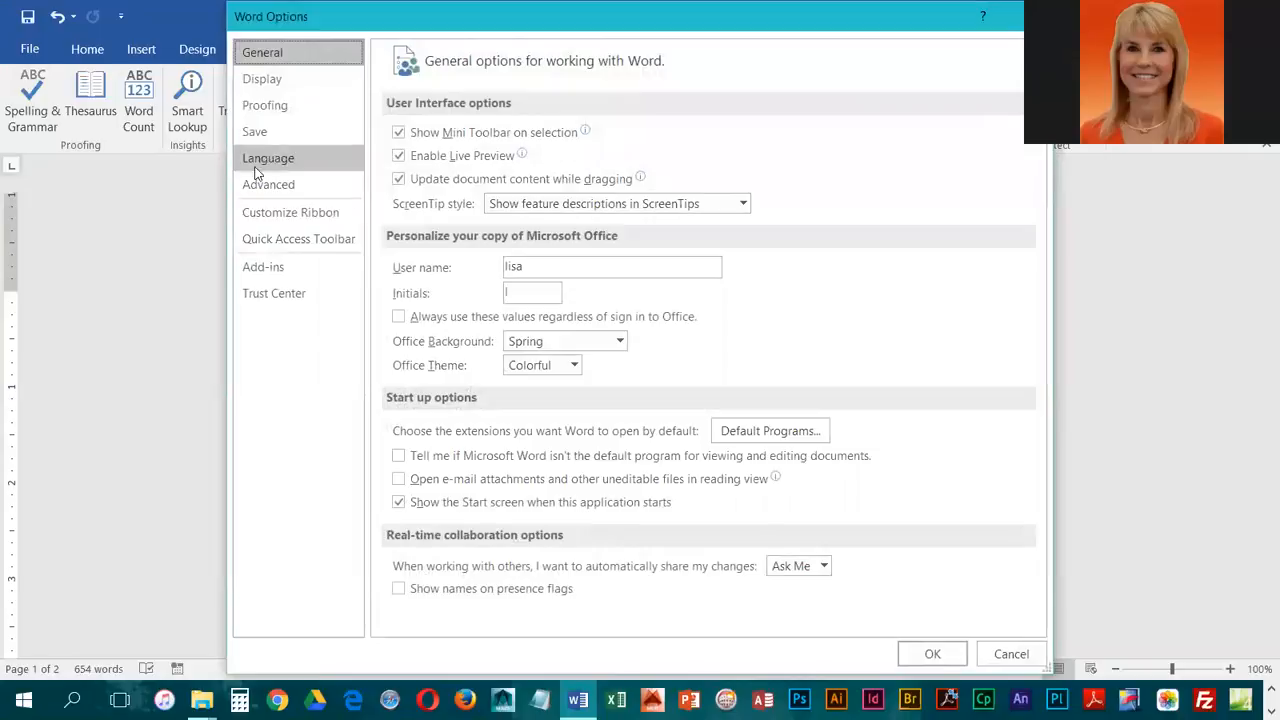
click(268, 108)
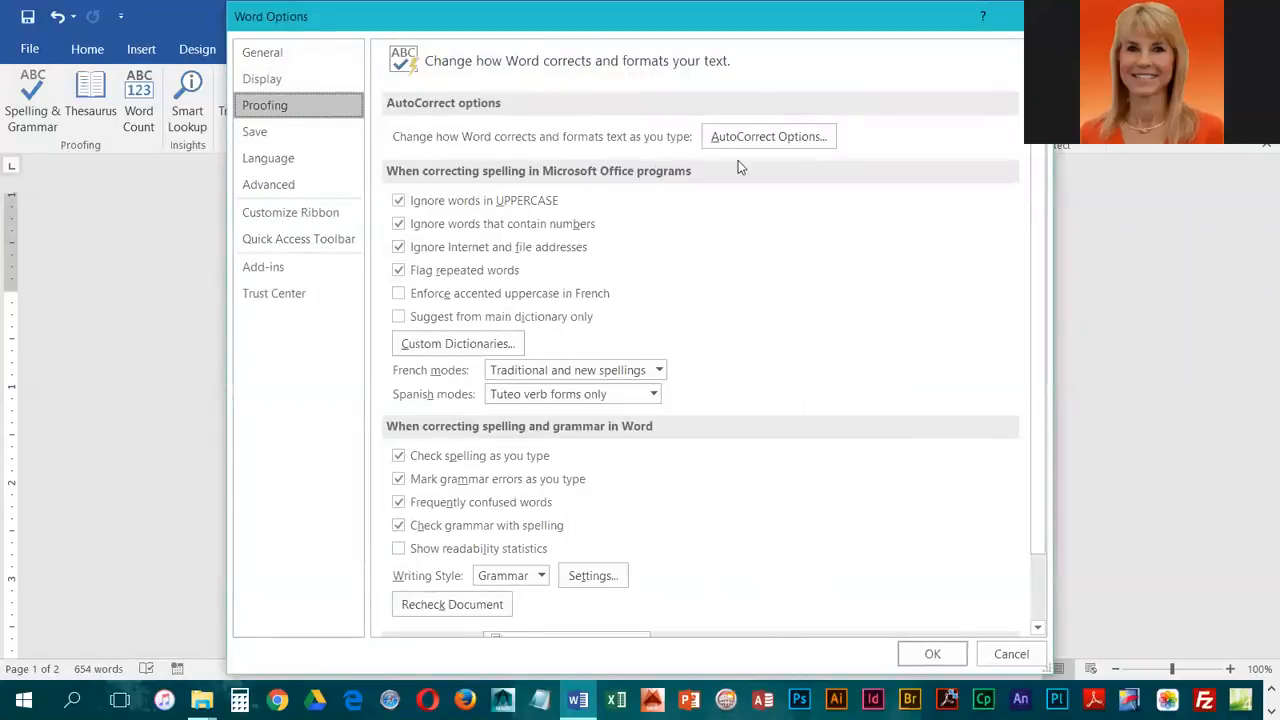
click(789, 140)
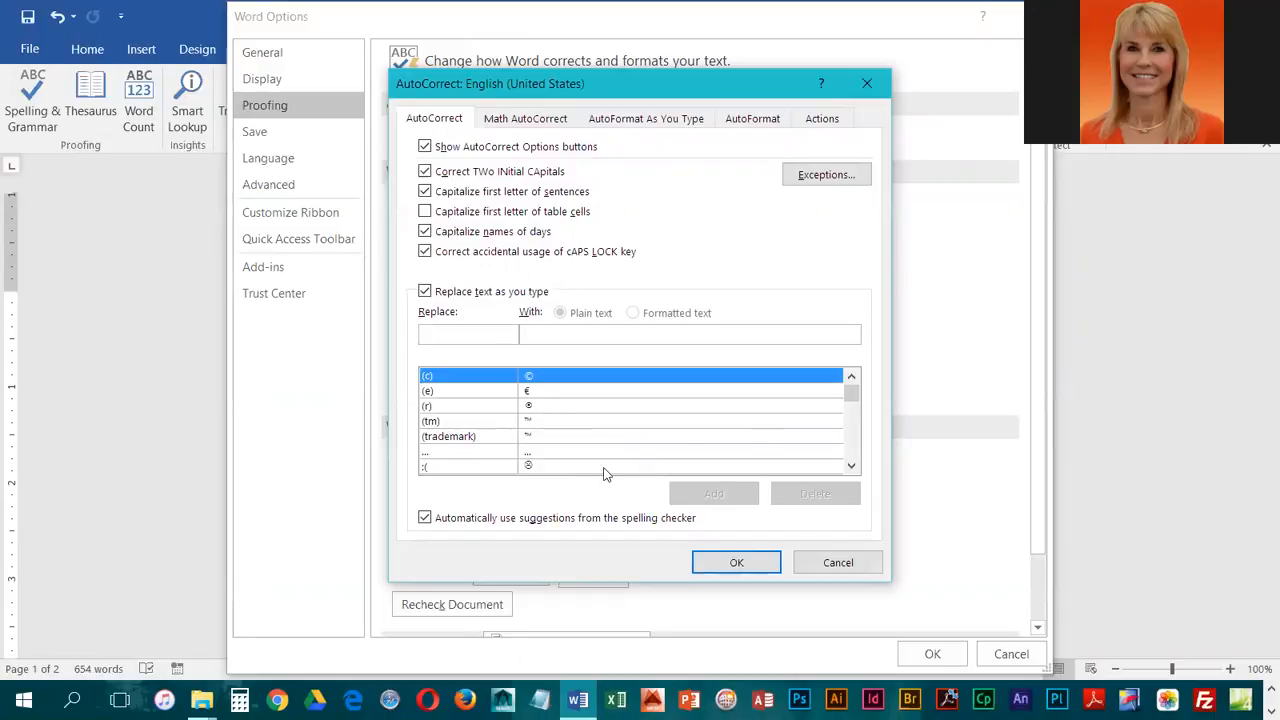
- Look through the list of automatic text replacements to see which misspellings are covered
scroll(425, 405, down, 8)
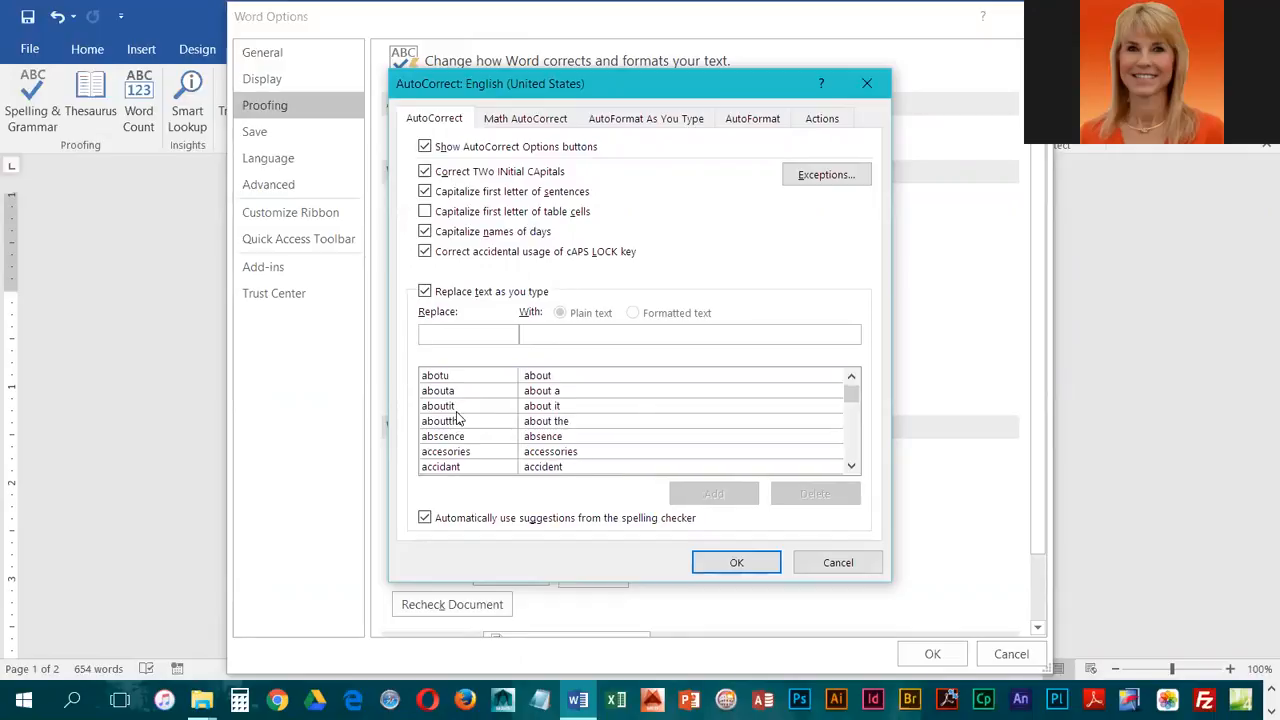
scroll(460, 430, down, 10)
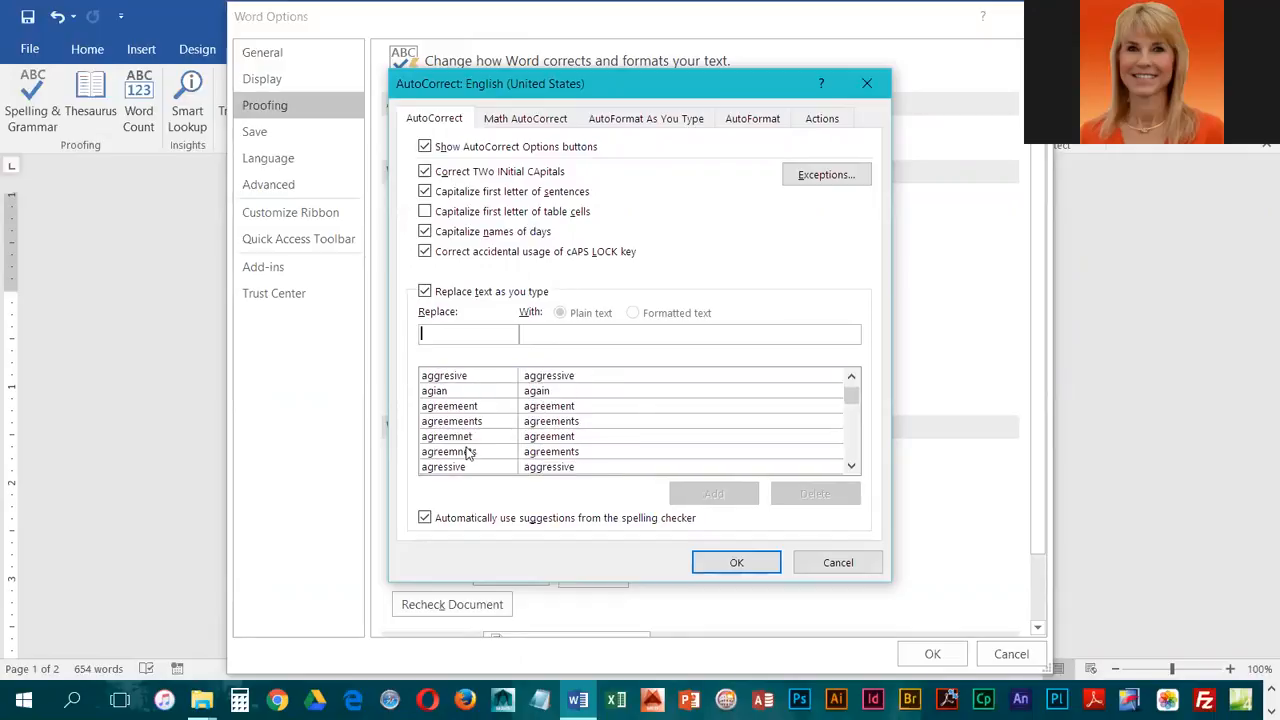
scroll(469, 450, down, 14)
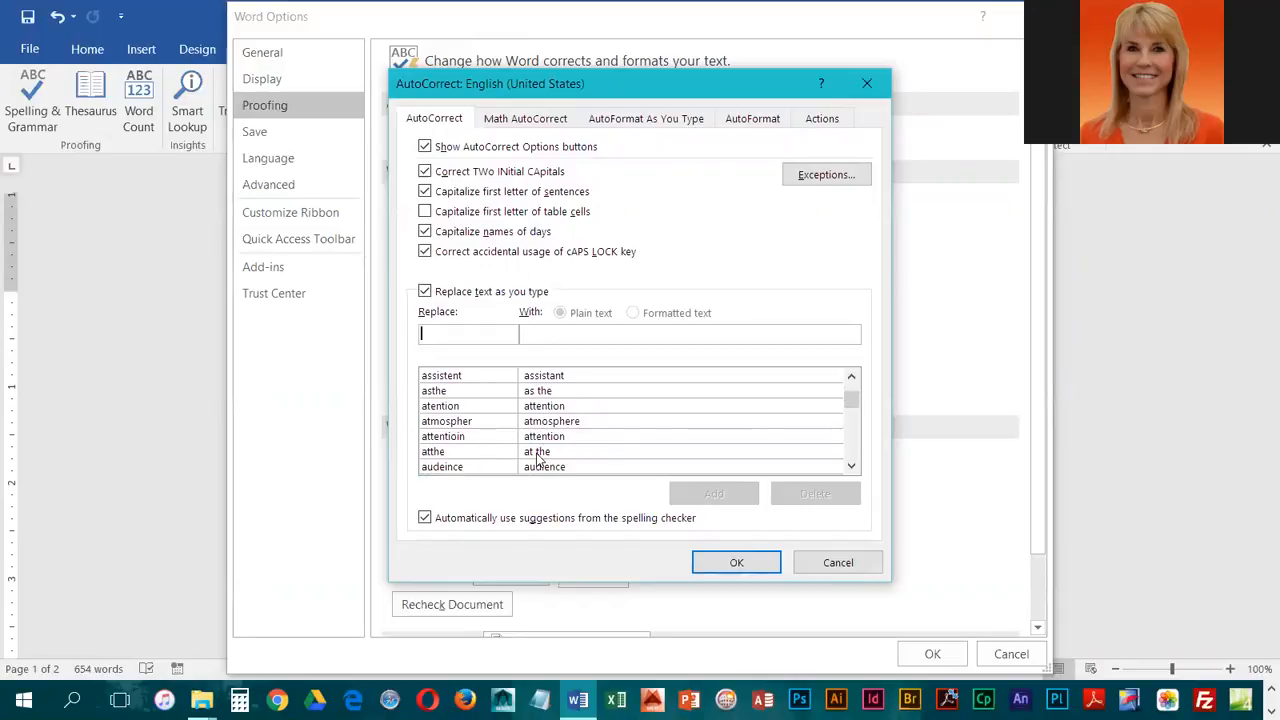
scroll(537, 458, down, 15)
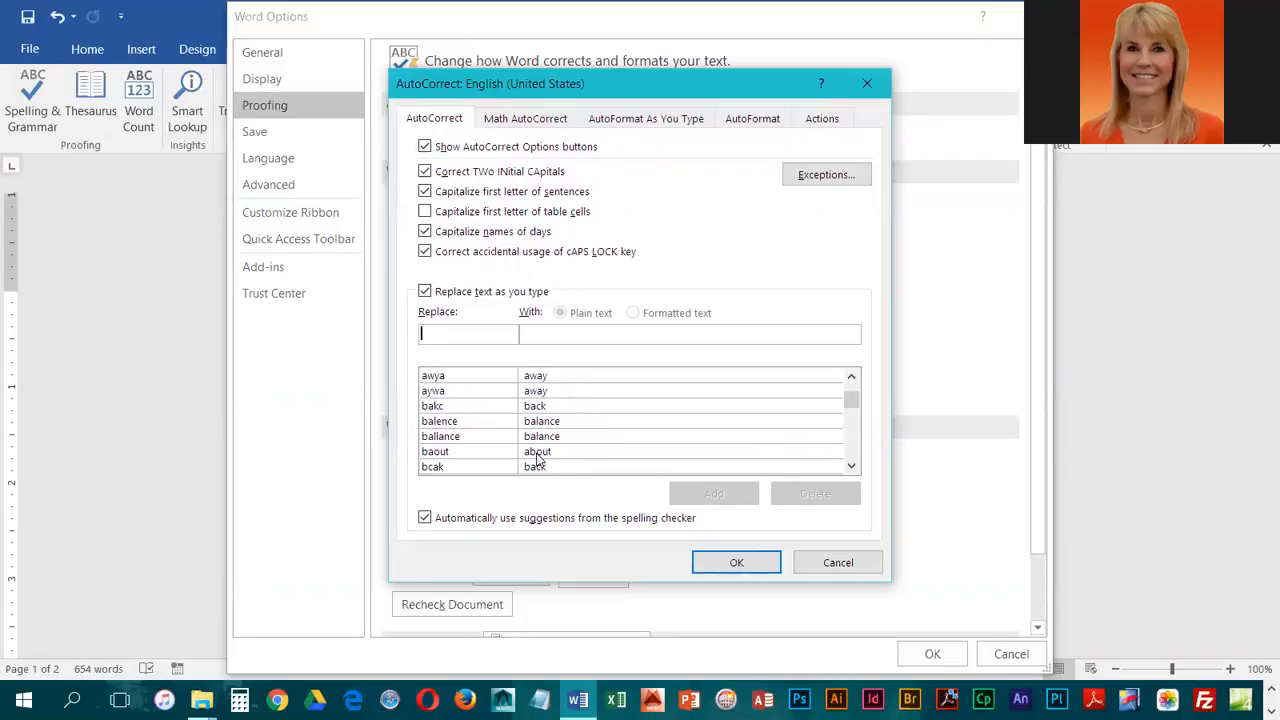
scroll(537, 458, down, 10)
scroll(537, 458, up, 5)
scroll(540, 445, up, 4)
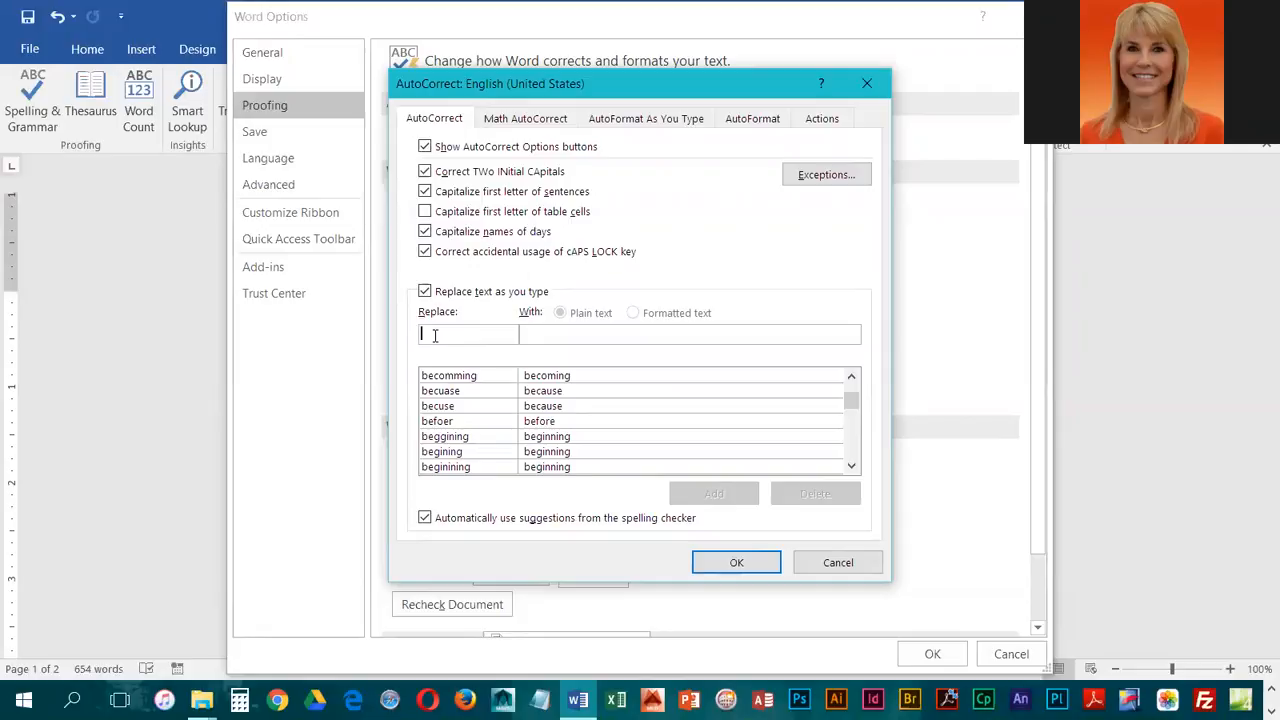
- Add an AutoCorrect entry that replaces "bst" with "Bahamas Sightseeing Tour" and accept the options
text(bst)
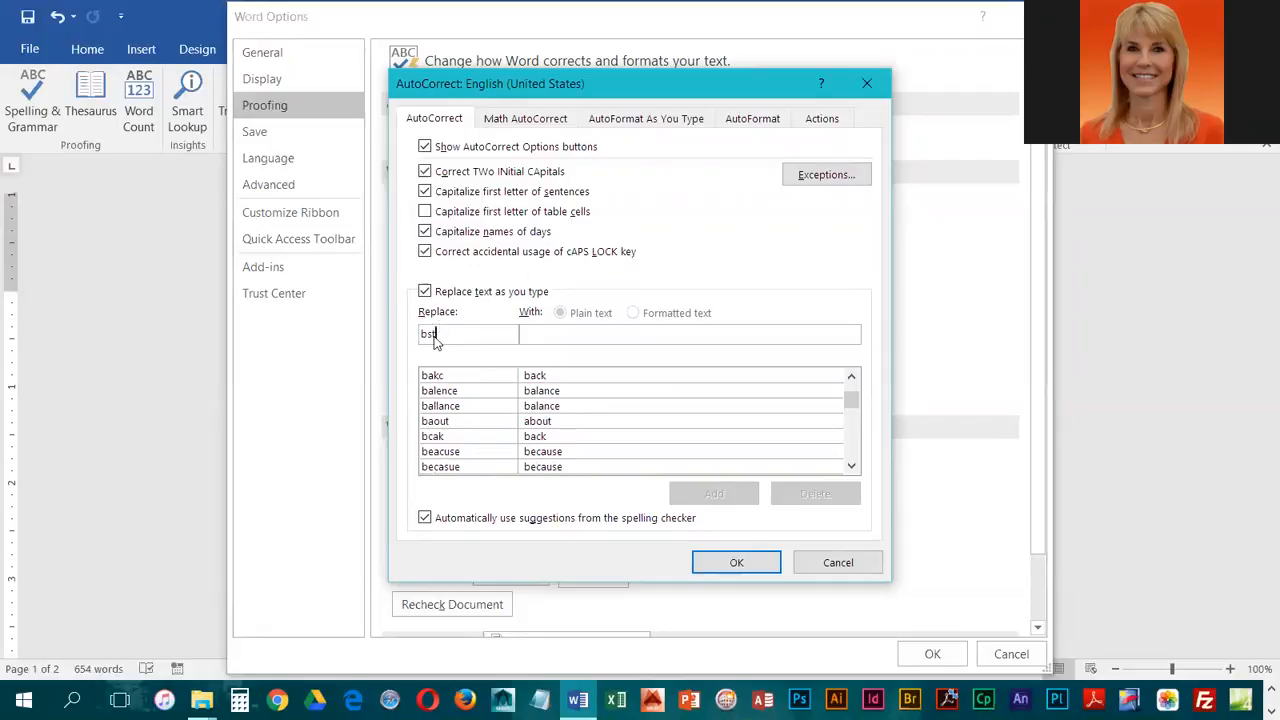
click(555, 338)
text(B)
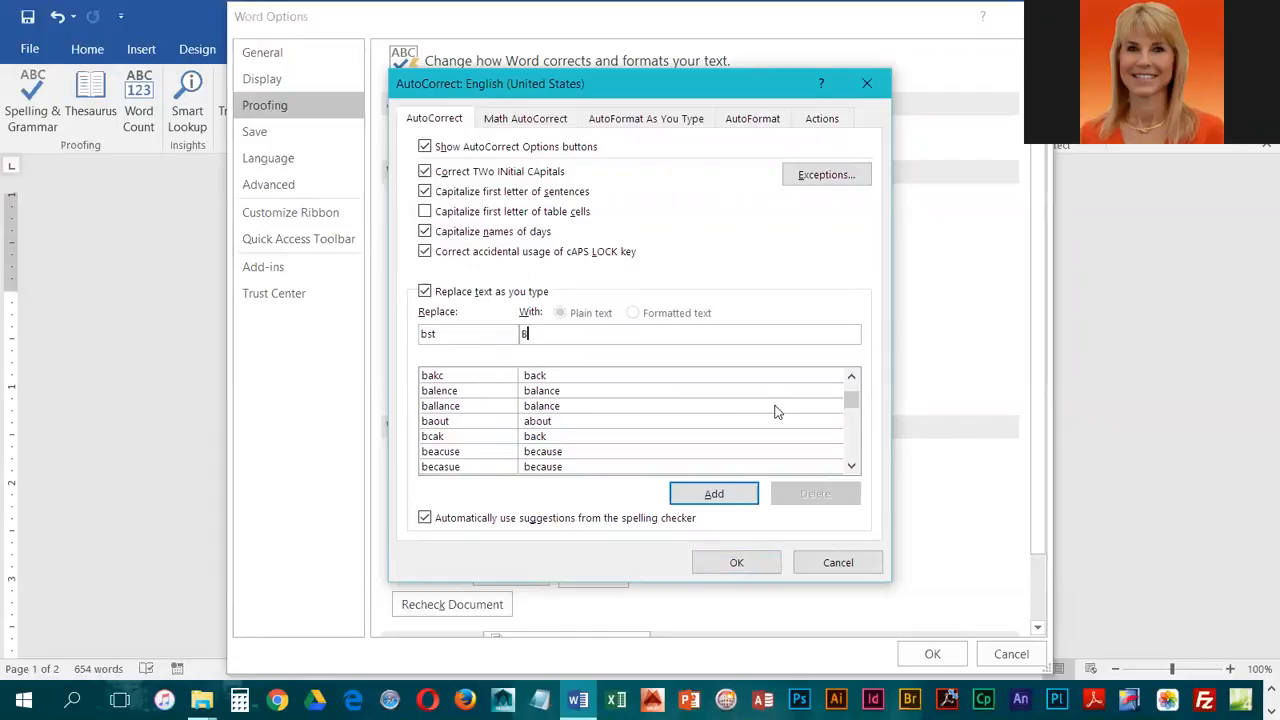
text(ahamas Sightseeing Tour)
click(732, 501)
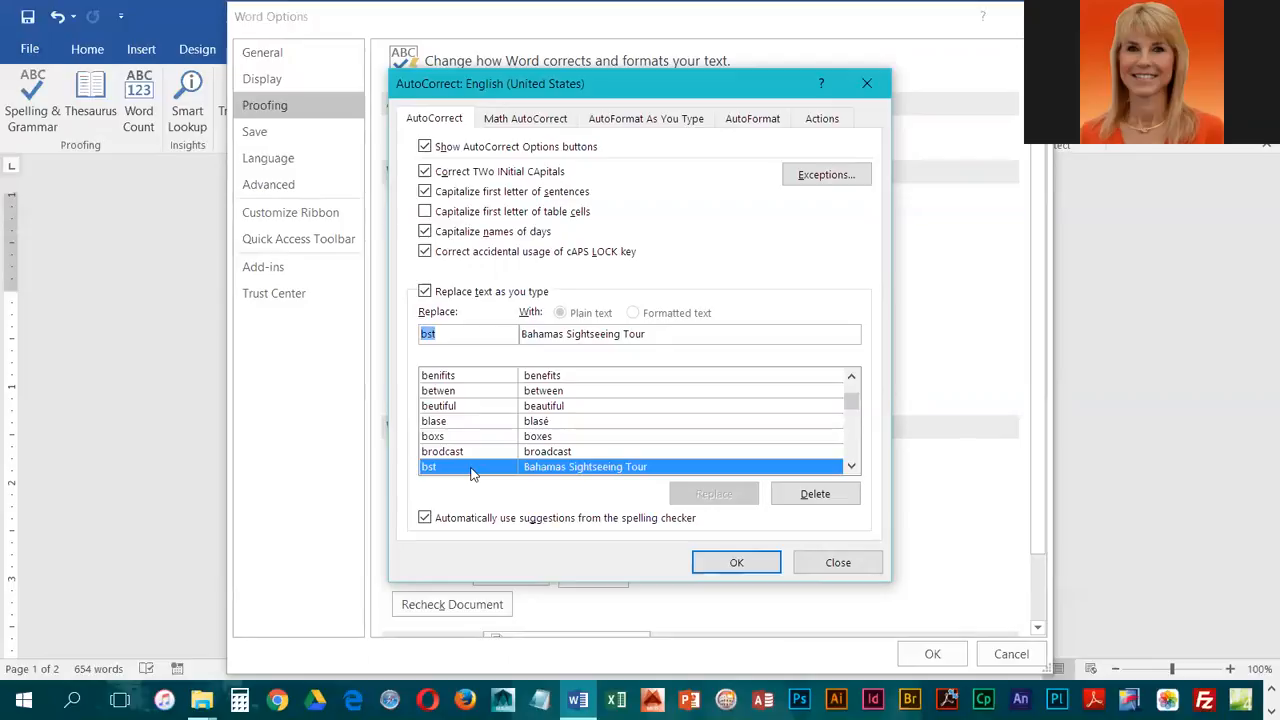
click(736, 563)
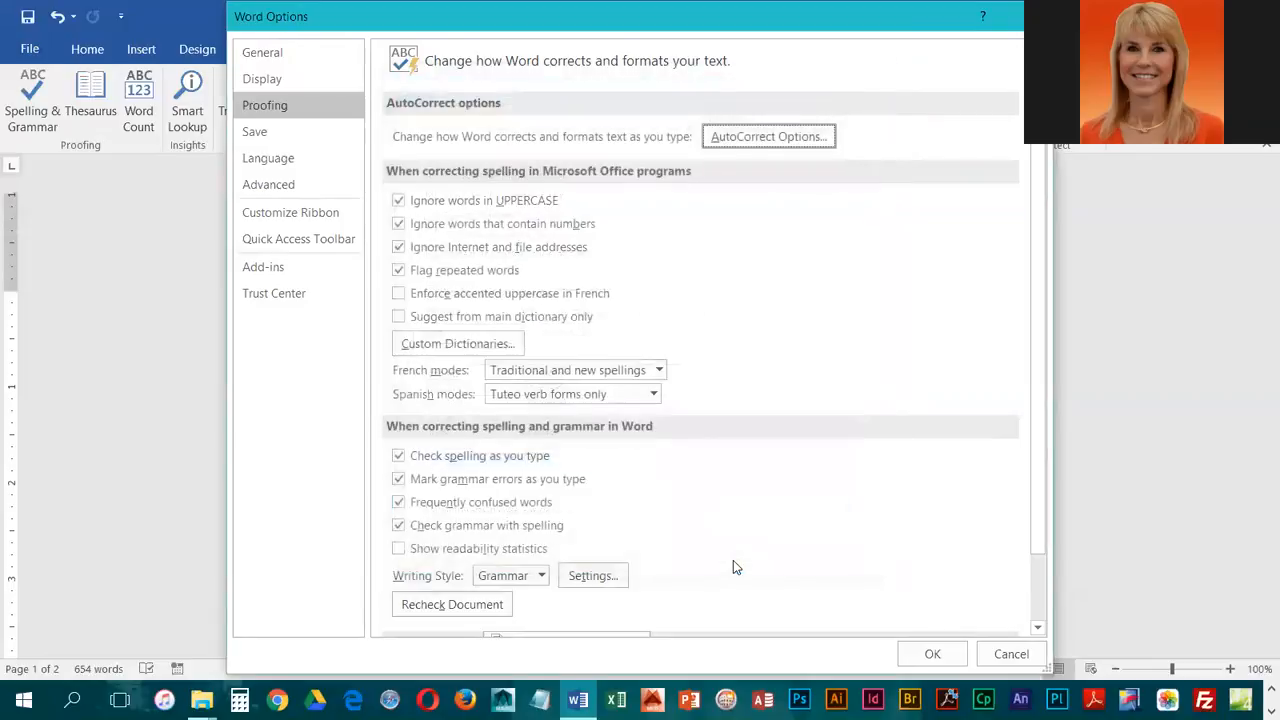
click(944, 659)
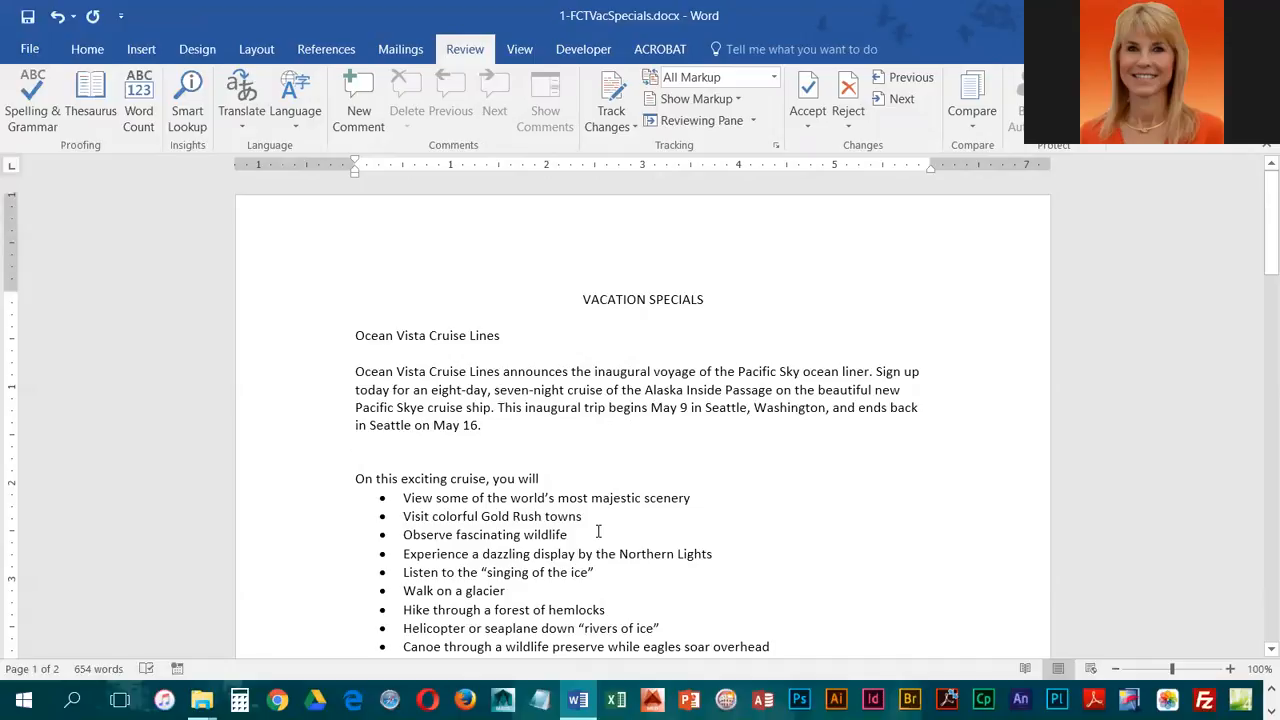
- Insert the heading "Bahamas Sightseeing Tour" at the end of the document using the bst abbreviation, followed by a blank line
key(ctrl+End)
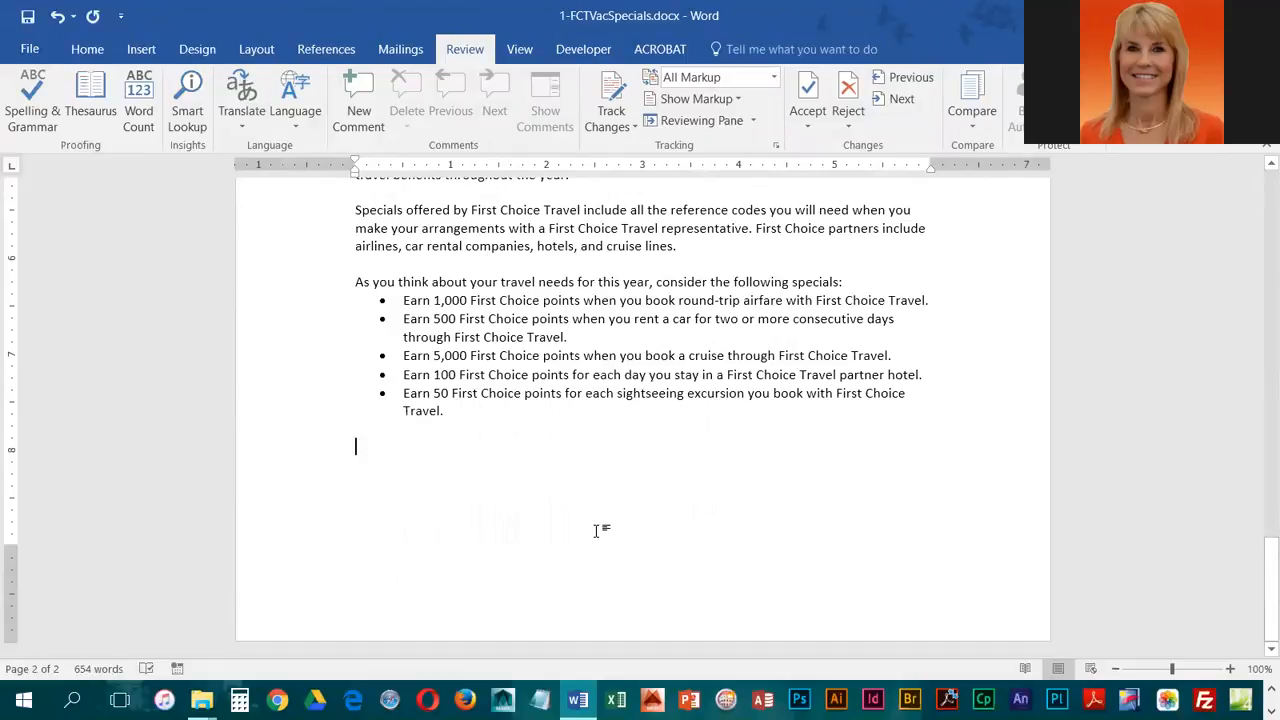
text(bst)
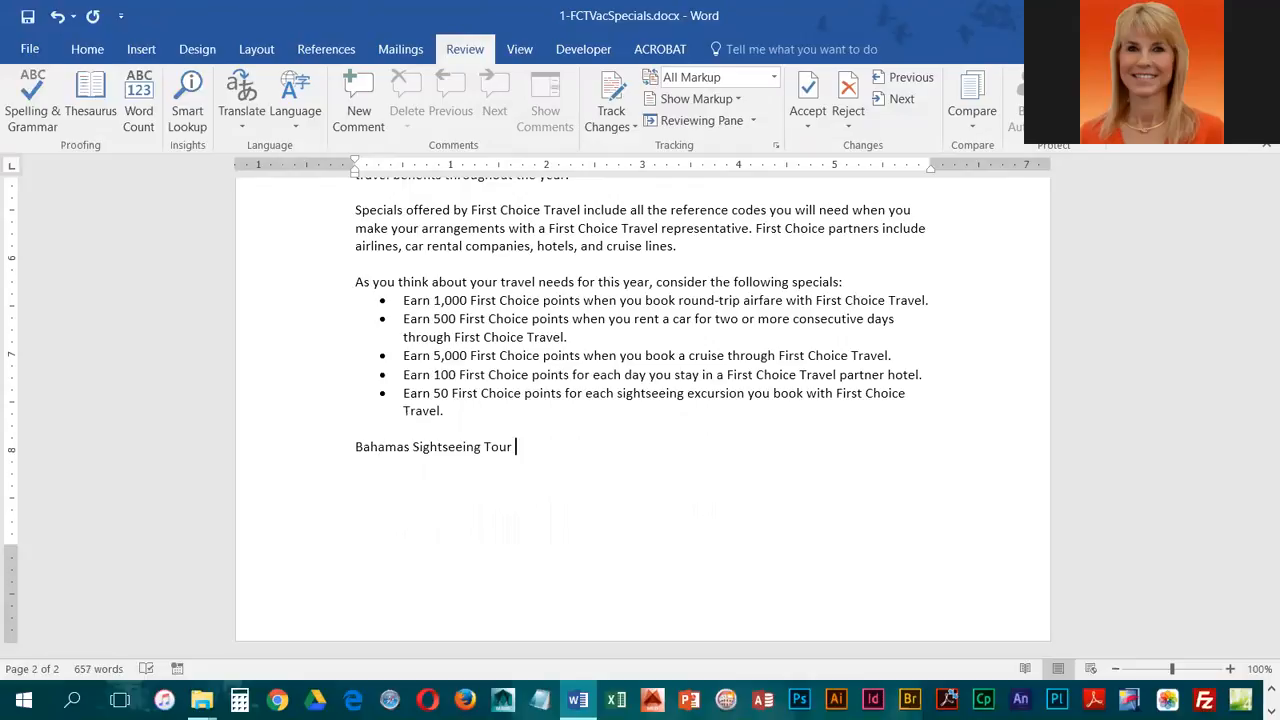
key(Return)
key(Return)
- Write below the heading: "The Bahamas consist of over 700 islands and cays, all with friendly people, beautiful beaches, and magnificent dive spots."
text(The Bahamas consi)
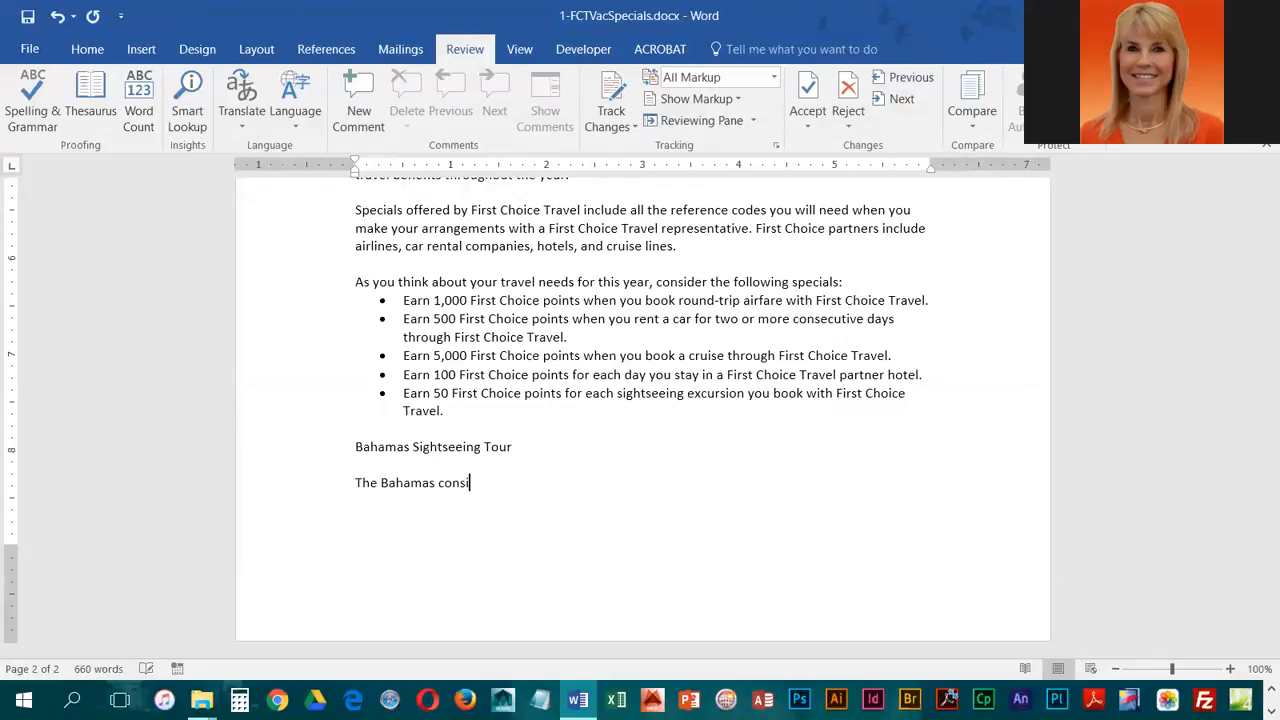
text(st of over 700 islands and )
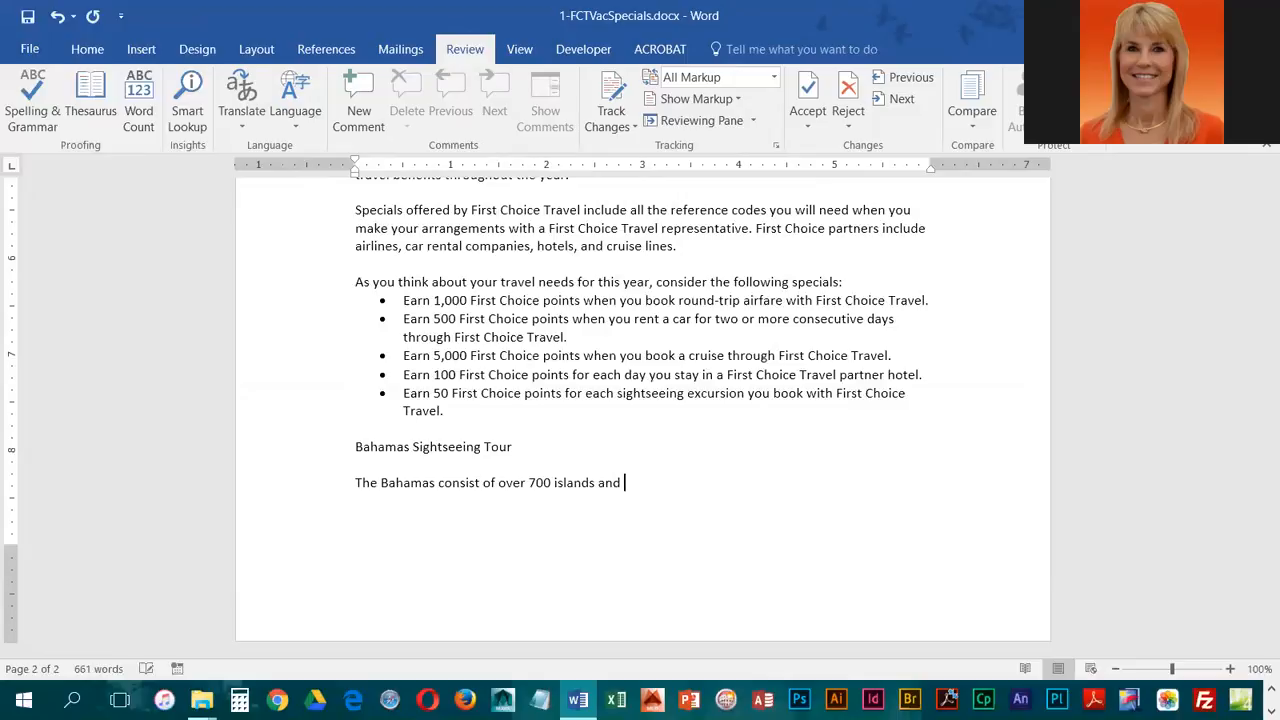
text(cays, all with friendly people,)
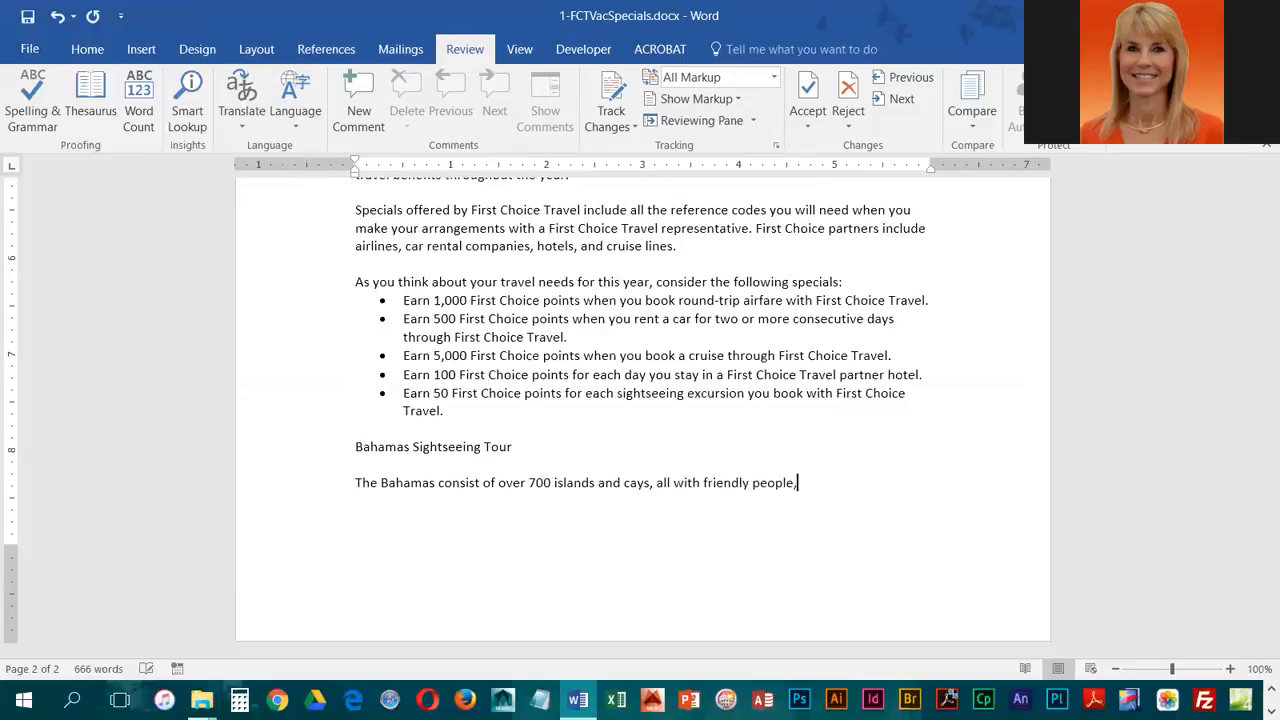
text( beautiful beaches, and magnific)
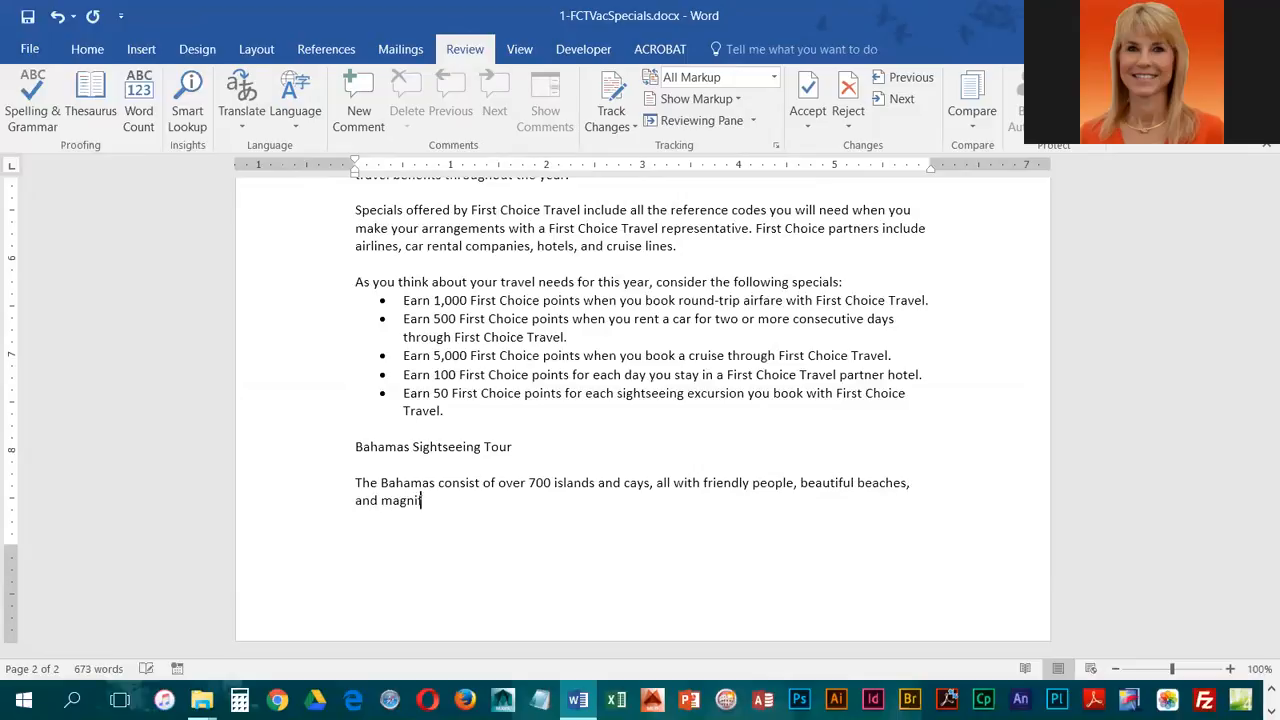
text(ent dive spots.  Foir)
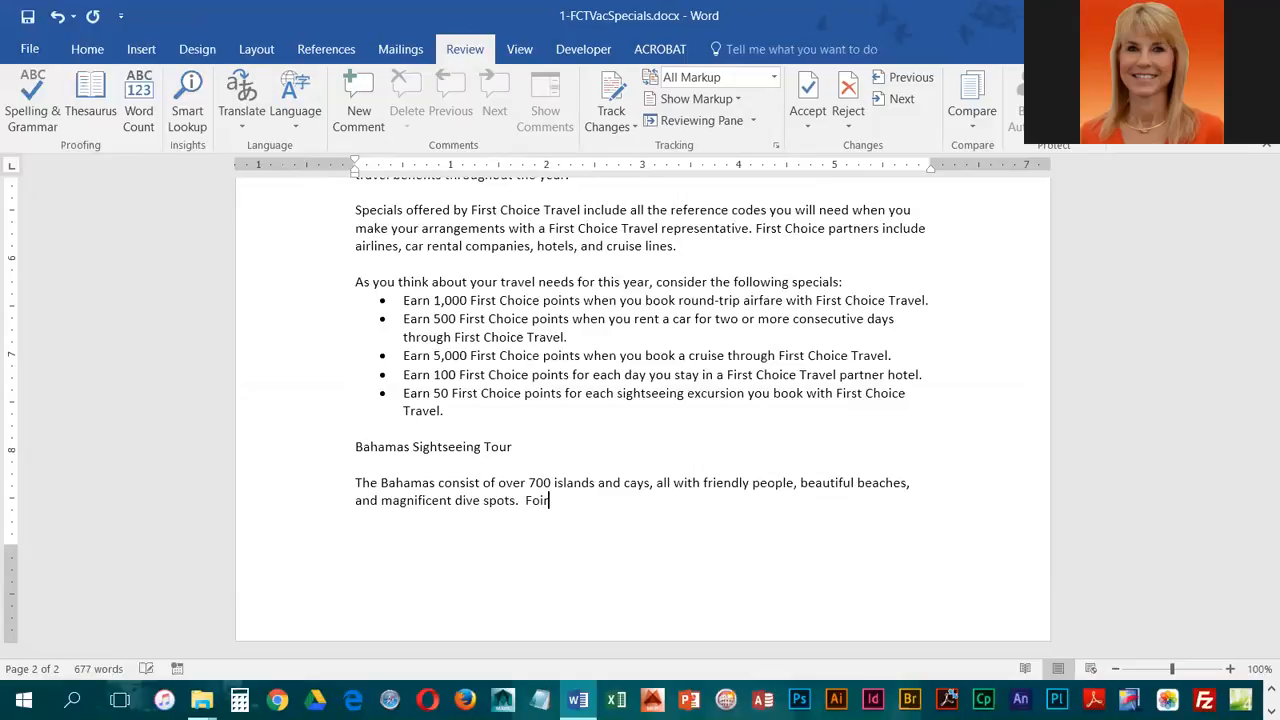
- Continue with "Foirst Chioice Travel offers the Bahamas Sightseeing Tour to explore these exciting and breathtaking islands.", using bst for the tour name
text(st Chioice T)
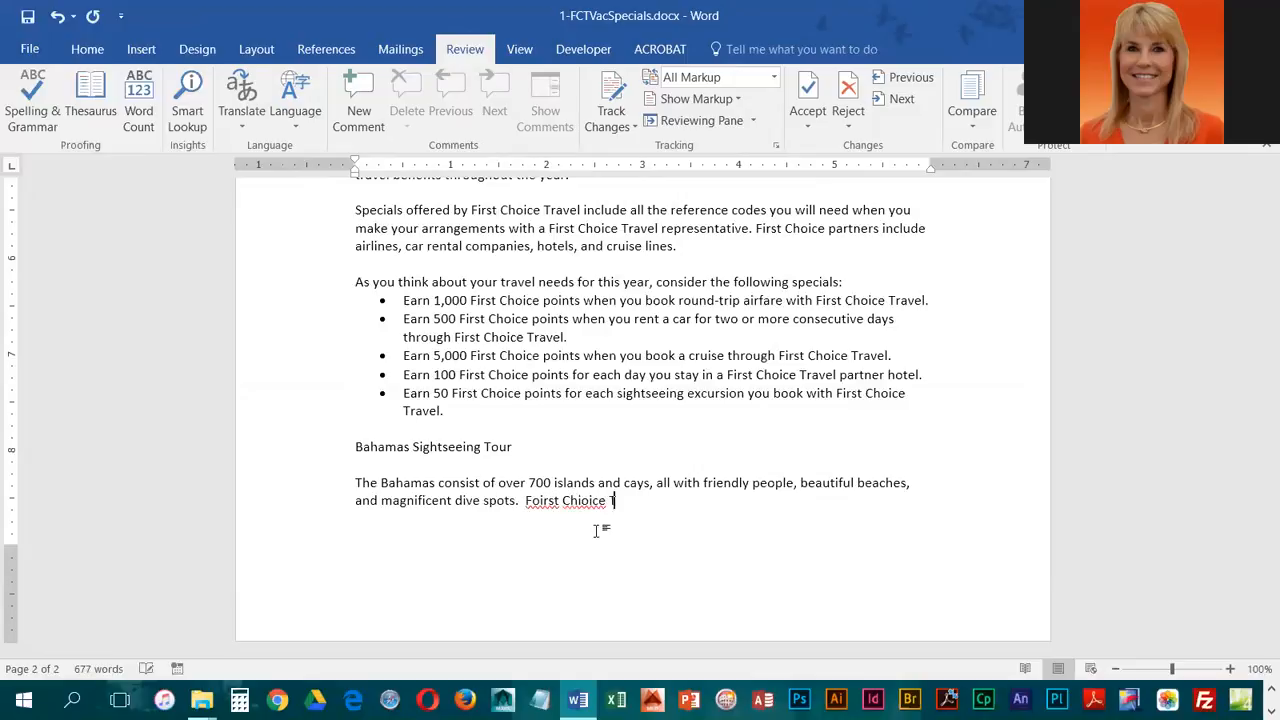
text(ravel offers the)
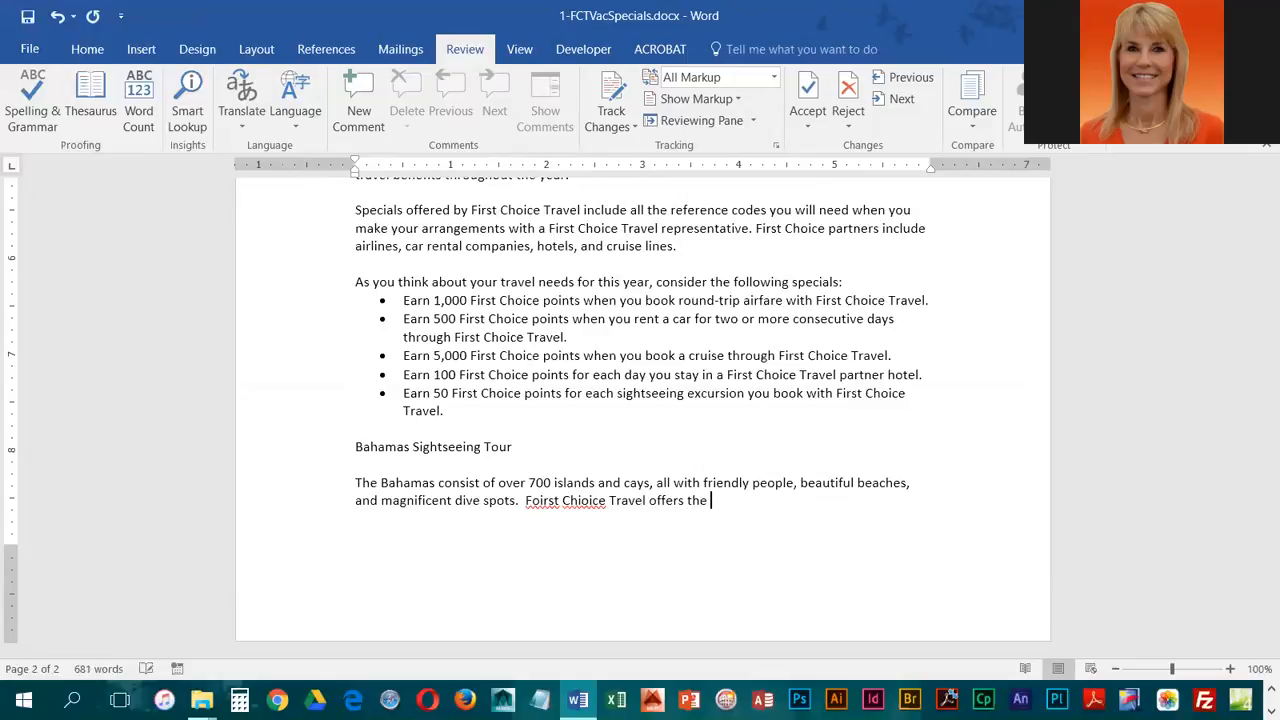
text( bst)
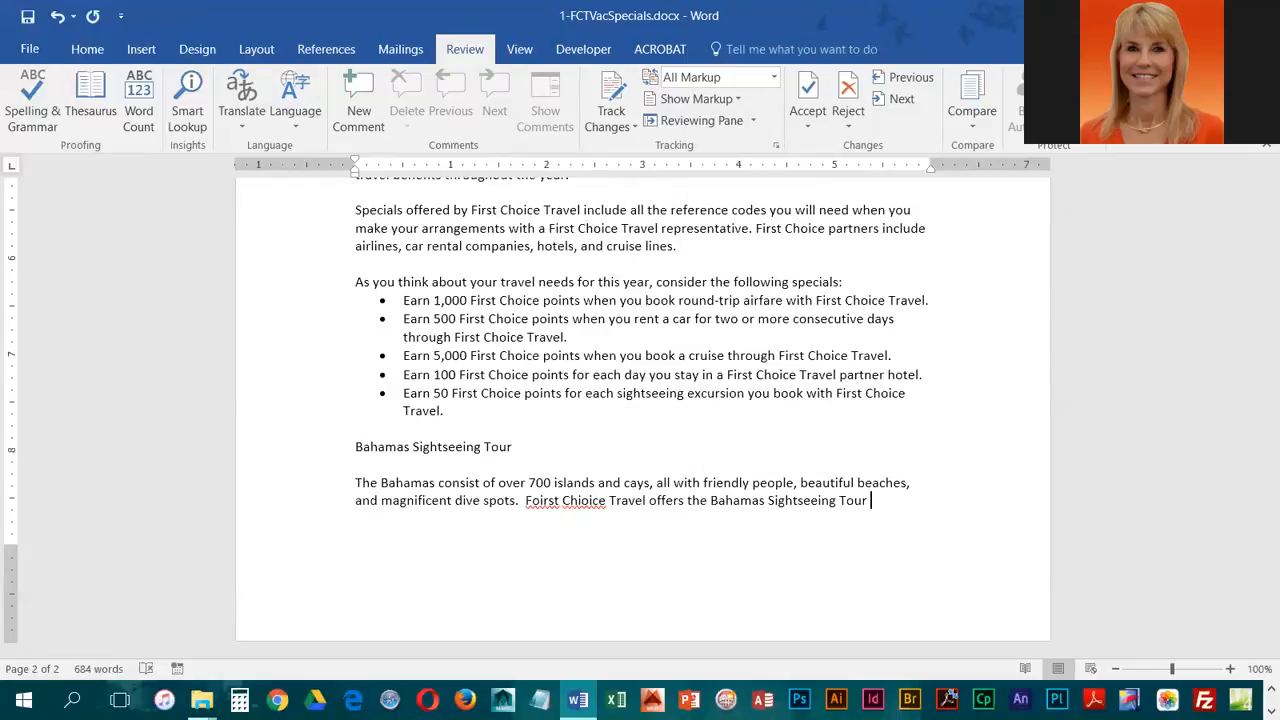
text(to explore these exciting)
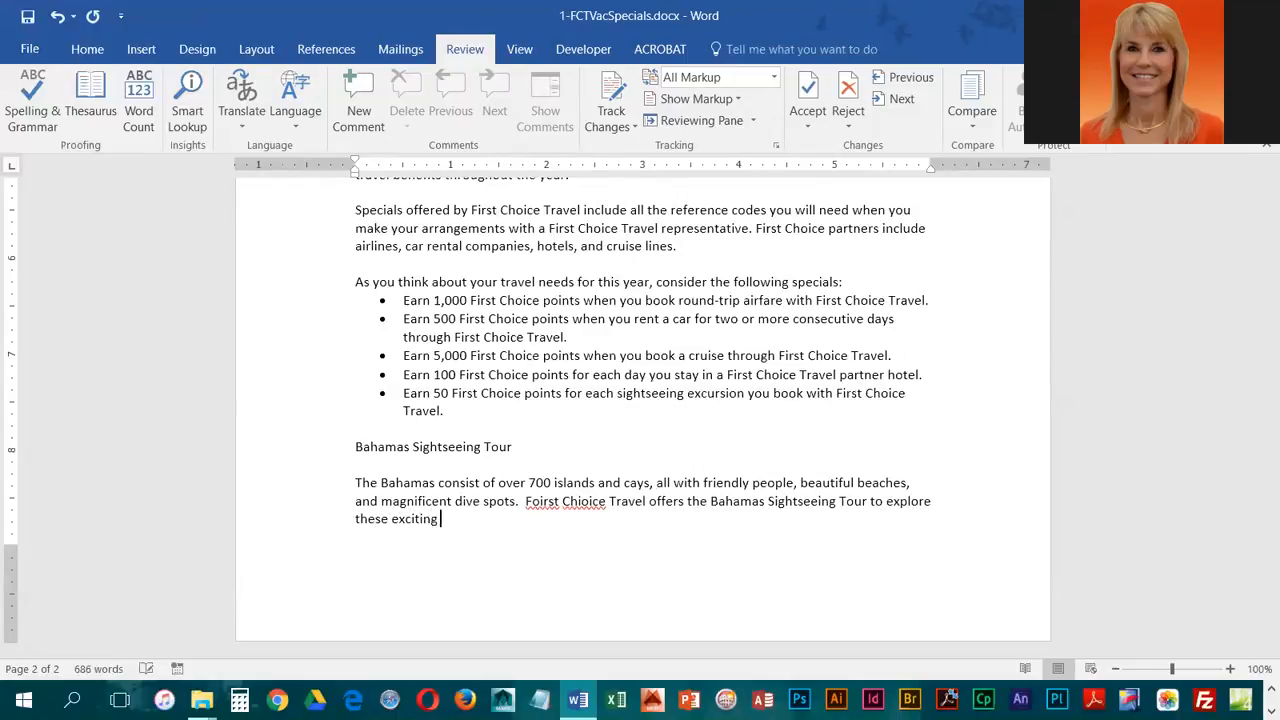
text( and breathtaking islands.  Sign)
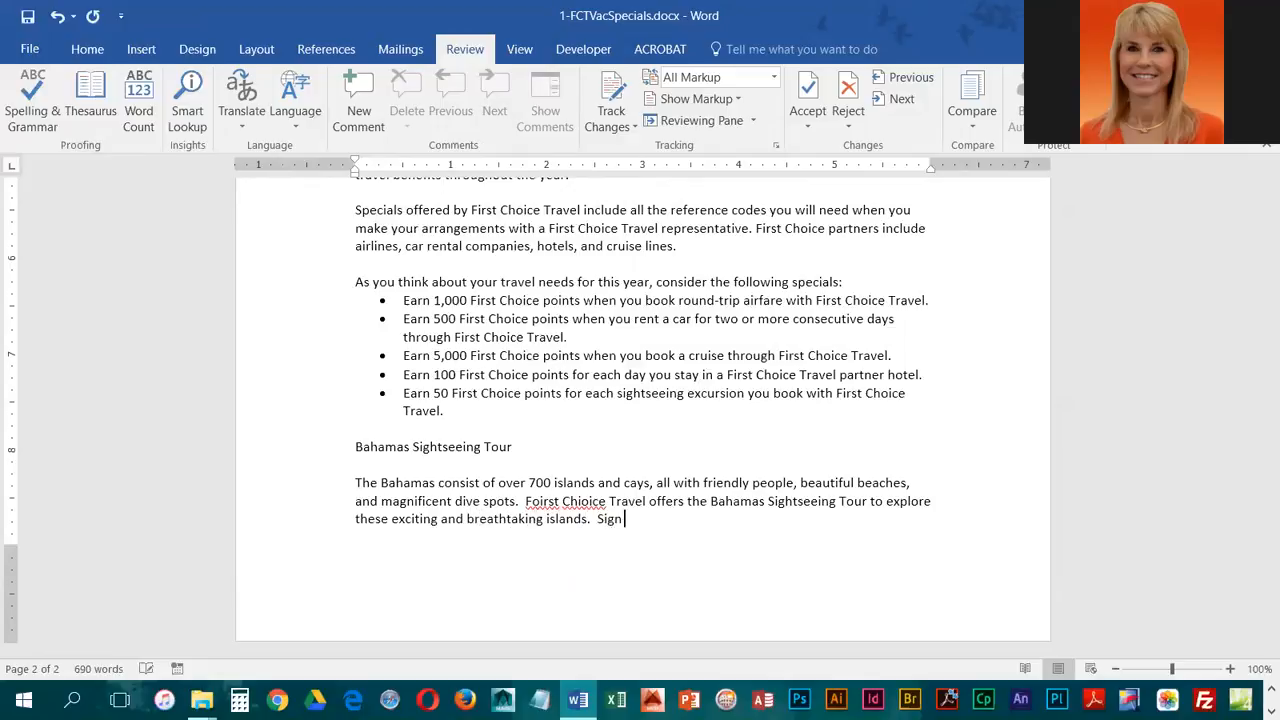
- Add the sentence "Sign up for the Bahamas Sightseeing Tour and experience the bustling city of Nassau, which offers everything from parasailing to casino gaming."
text( up for the Bahamas Sightseeing Tour )
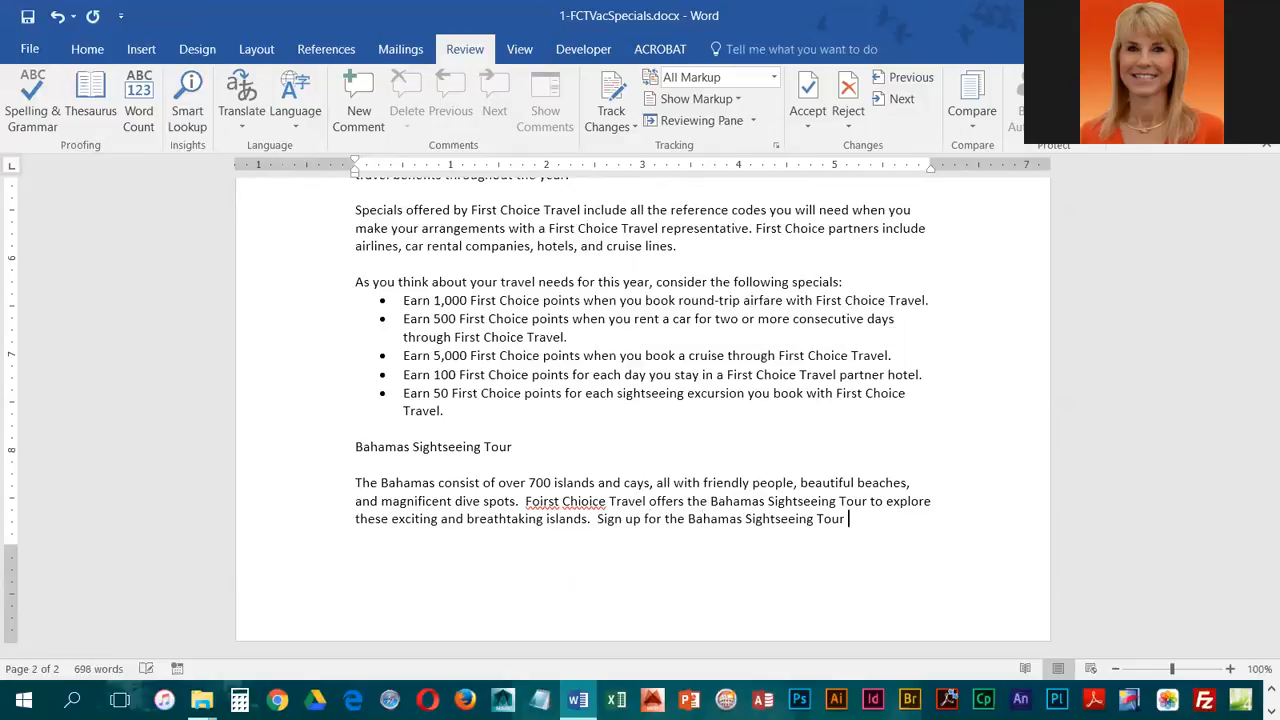
text(and experience the bustling c)
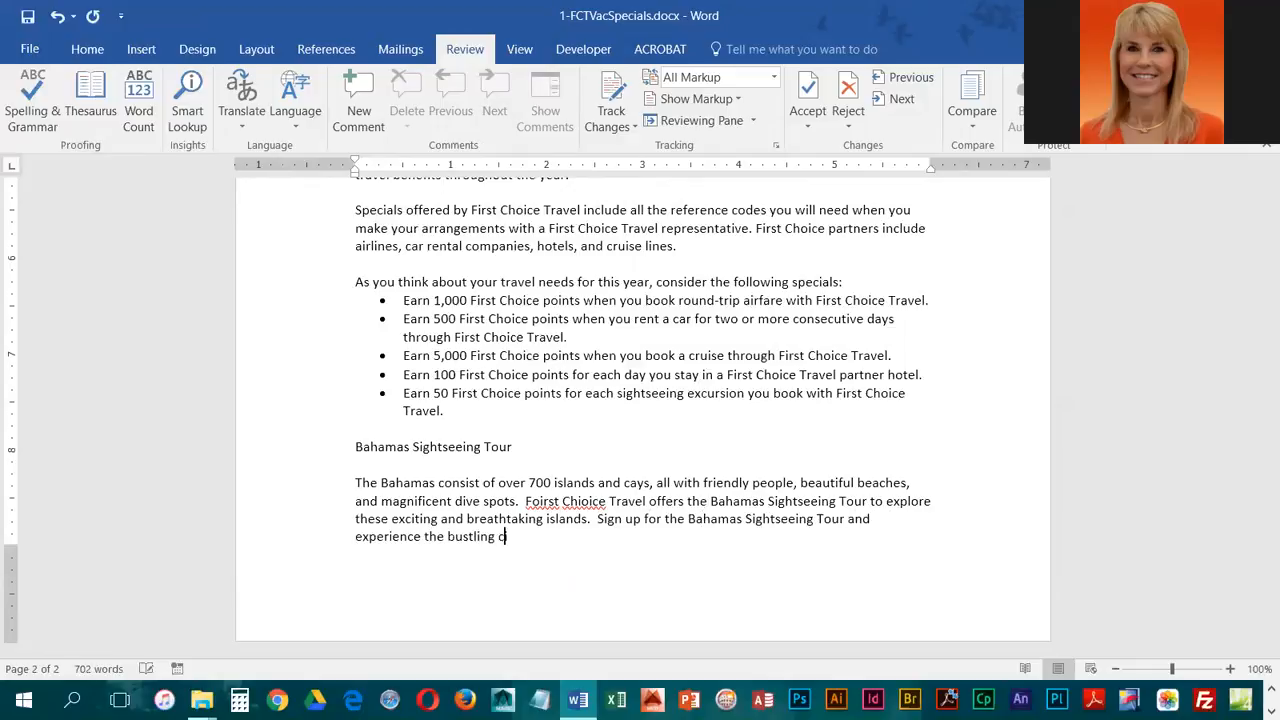
text(ity of Nassau, which offer)
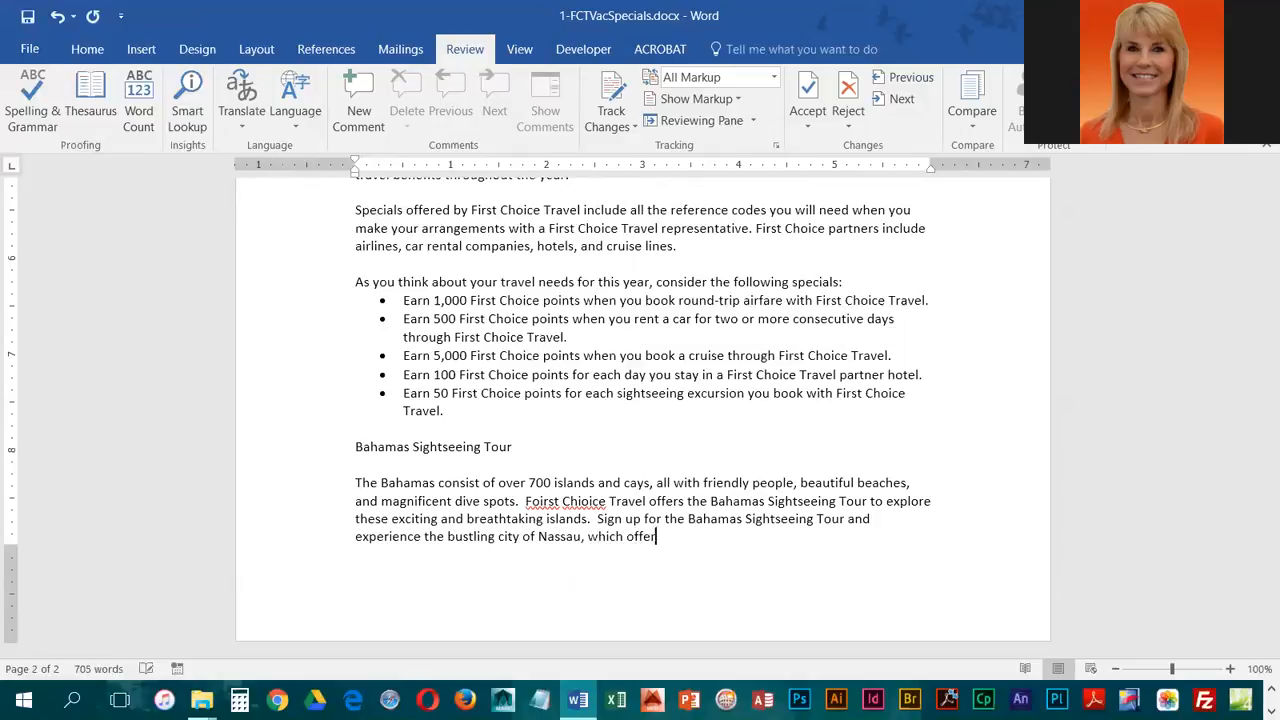
text(s everything from pa)
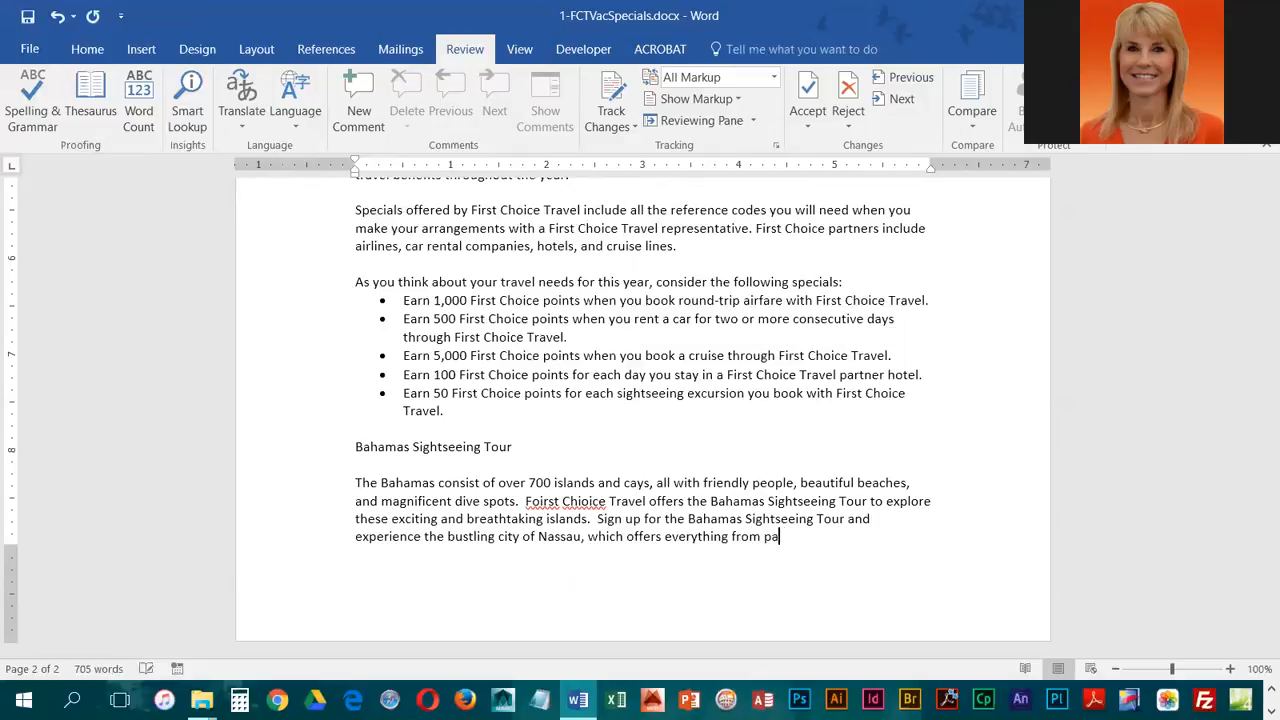
text(rasailing to casino gaming.)
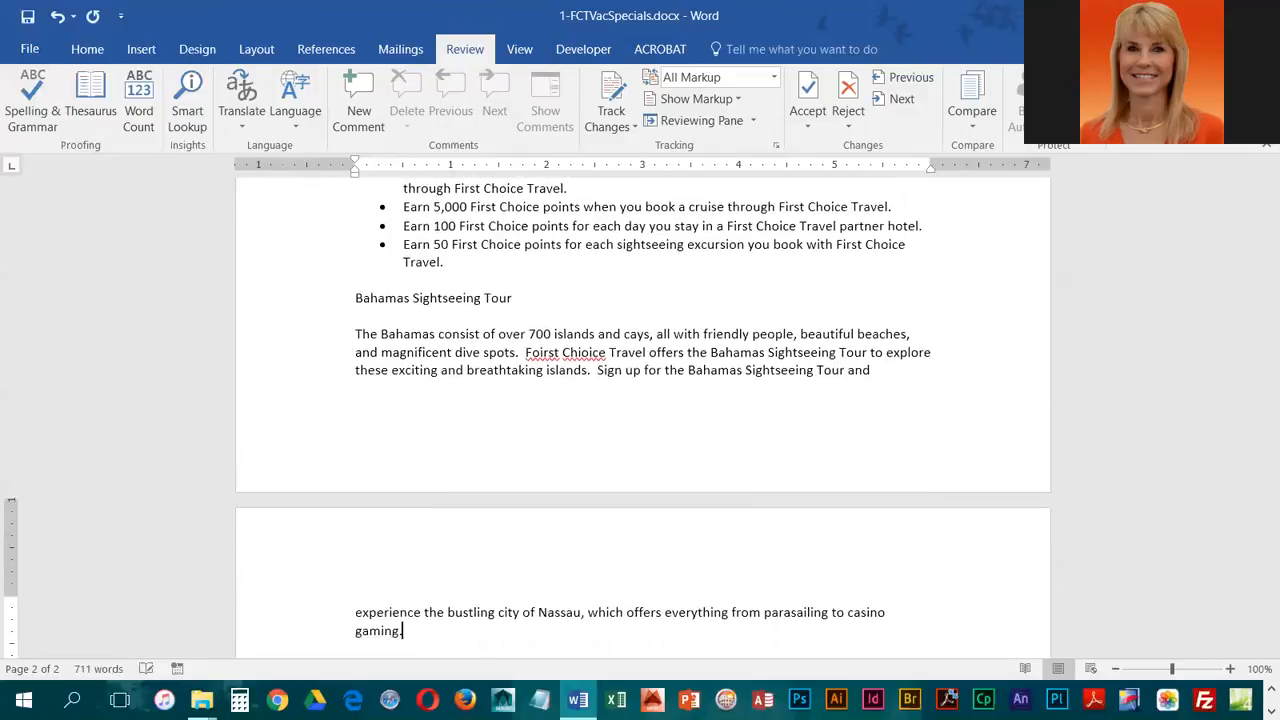
- End the paragraph with "Call us to discover how you can join the Bahamas Sightseeing Tour at an incredibly low price."
text(  Call us to discove)
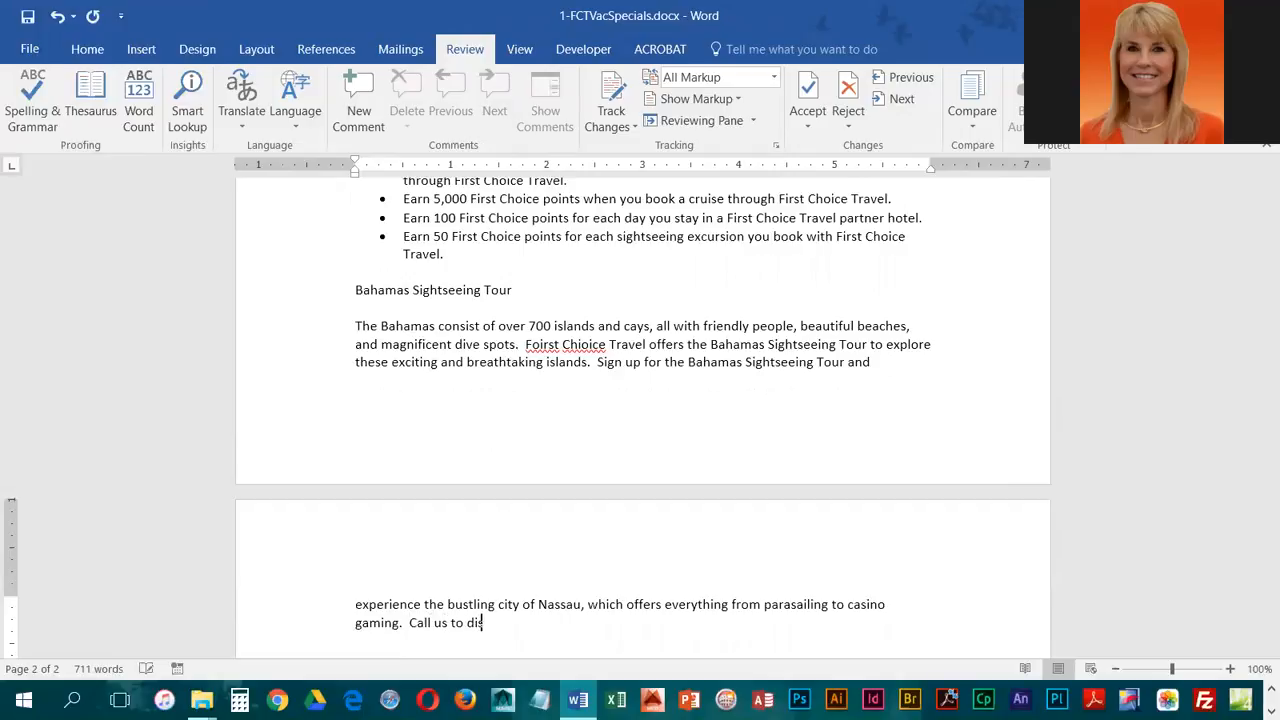
text(r how you can jo)
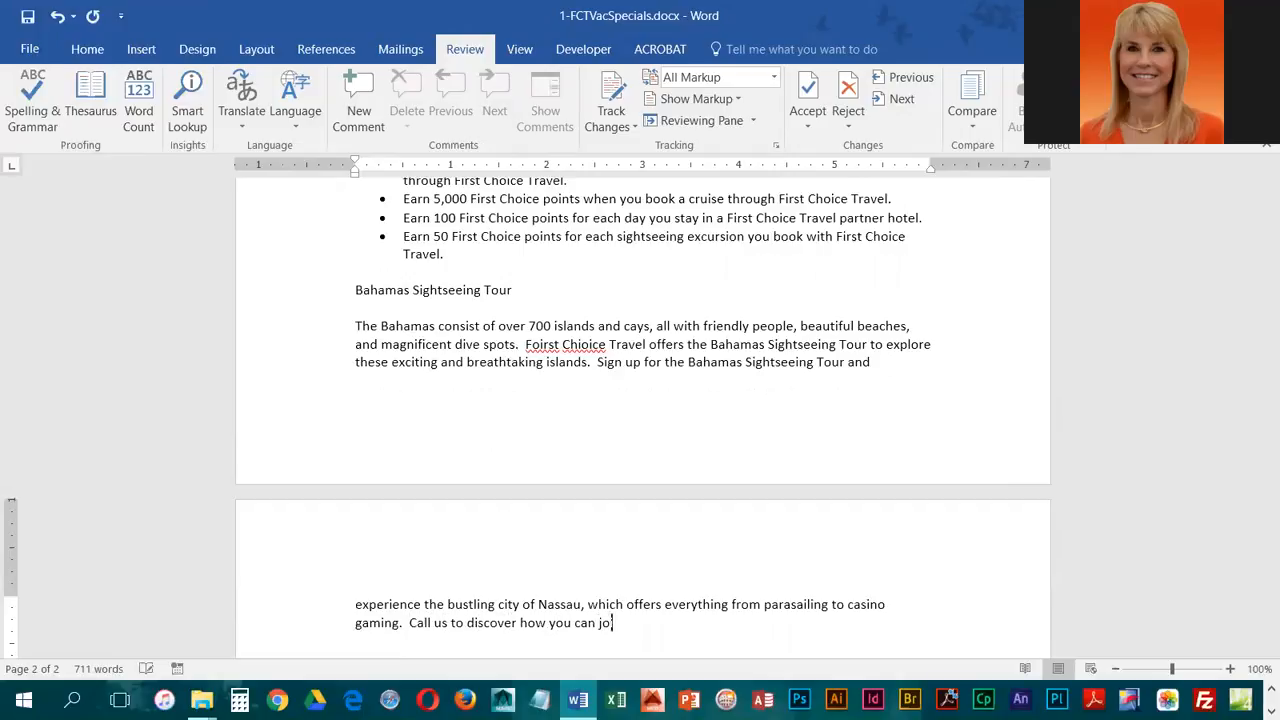
text(in the Bahamas Sightseeing Tour at )
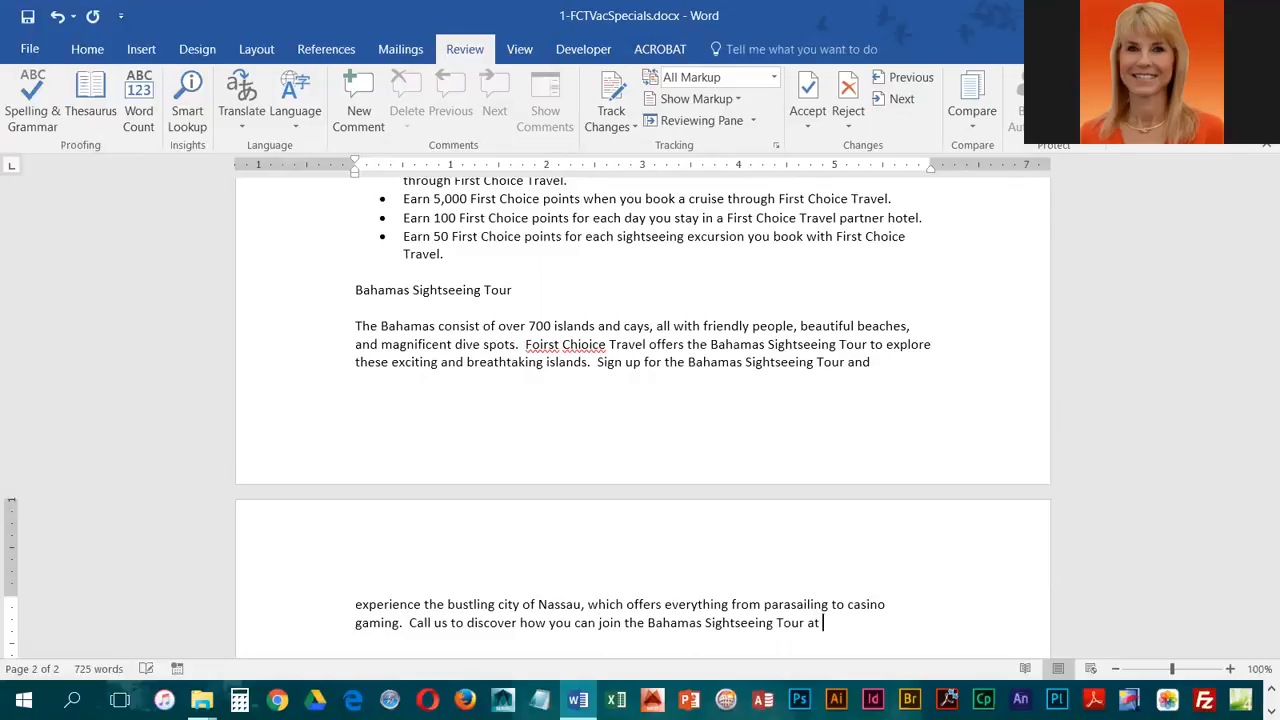
text(an incredibly low price.)
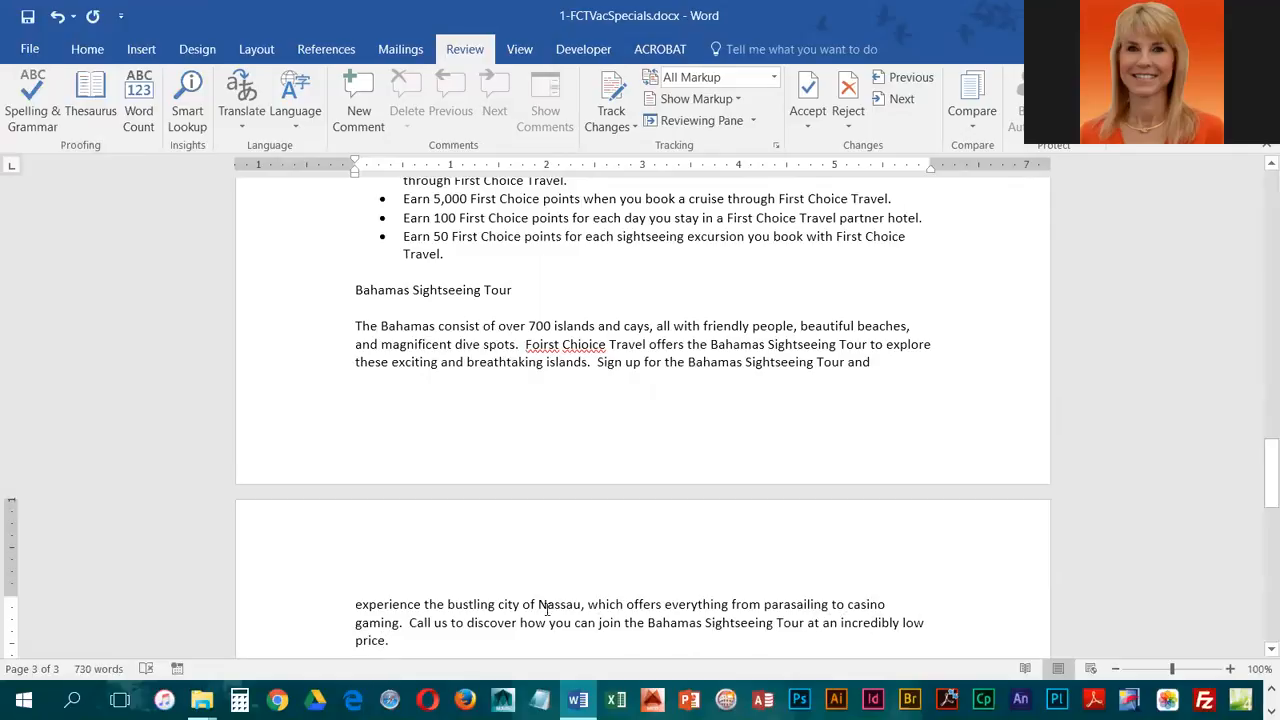
- Correct the misspelled words "Foirst Chioice" to "First Choice" in the Bahamas paragraph and save the document
right_click(541, 344)
click(590, 366)
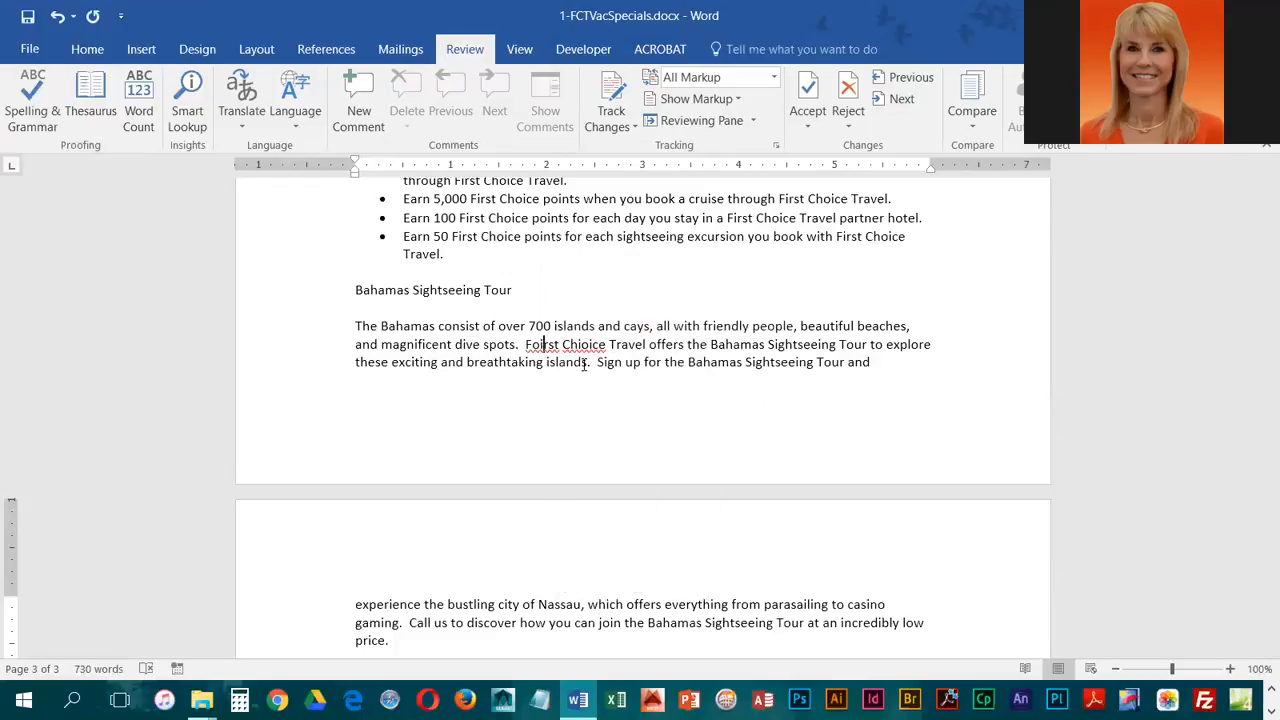
right_click(588, 344)
click(625, 366)
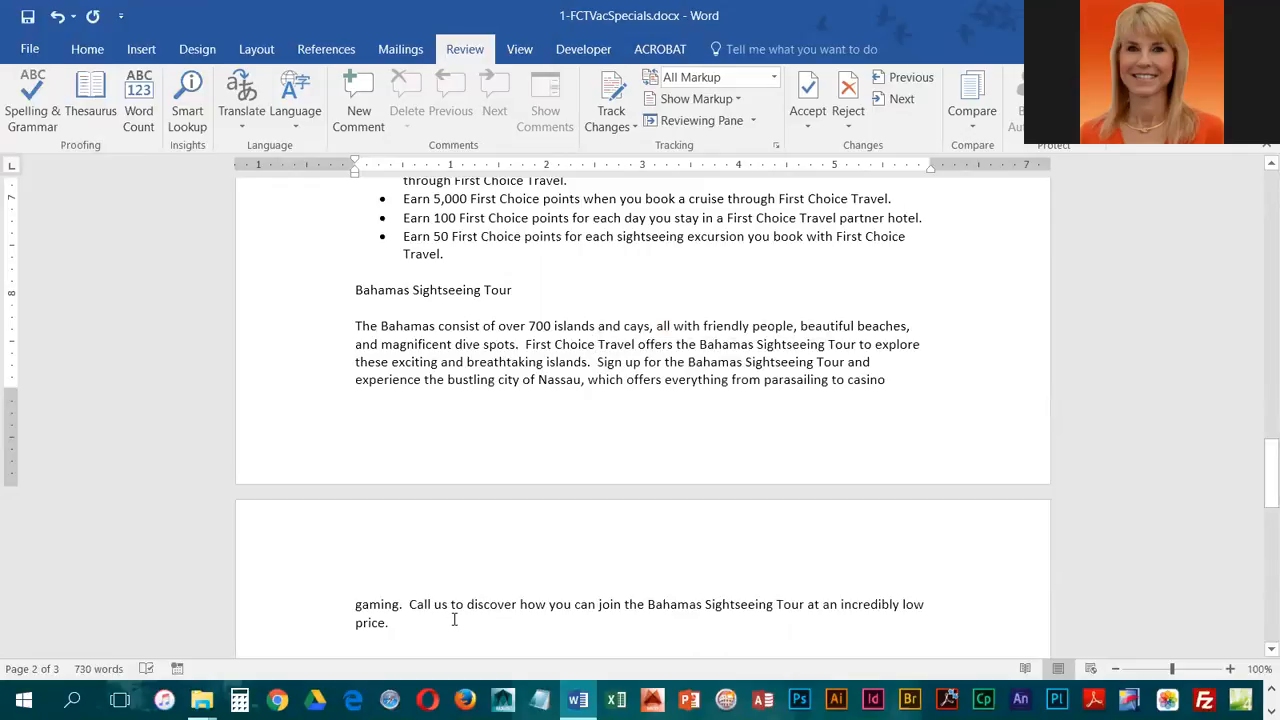
click(27, 18)
- Replace "breathtaking" in the Bahamas paragraph with the Thesaurus synonym "spectacular" and close the Thesaurus
right_click(502, 364)
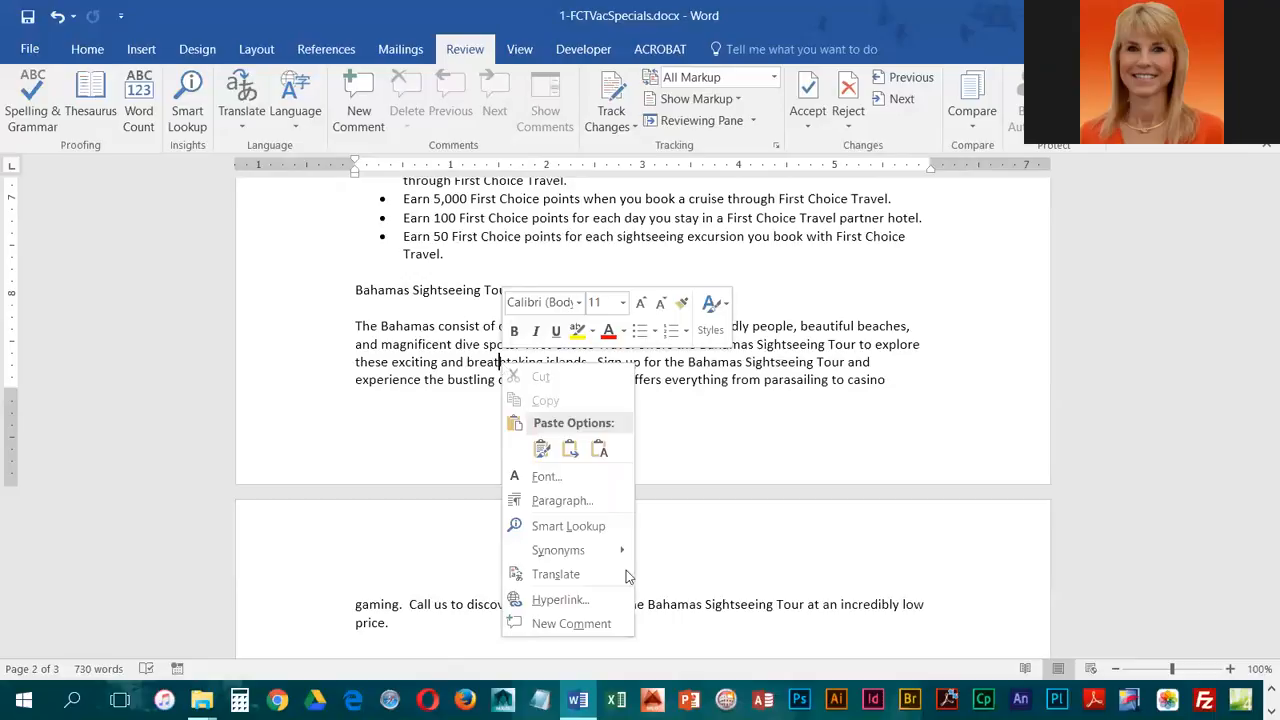
mouse_move(610, 558)
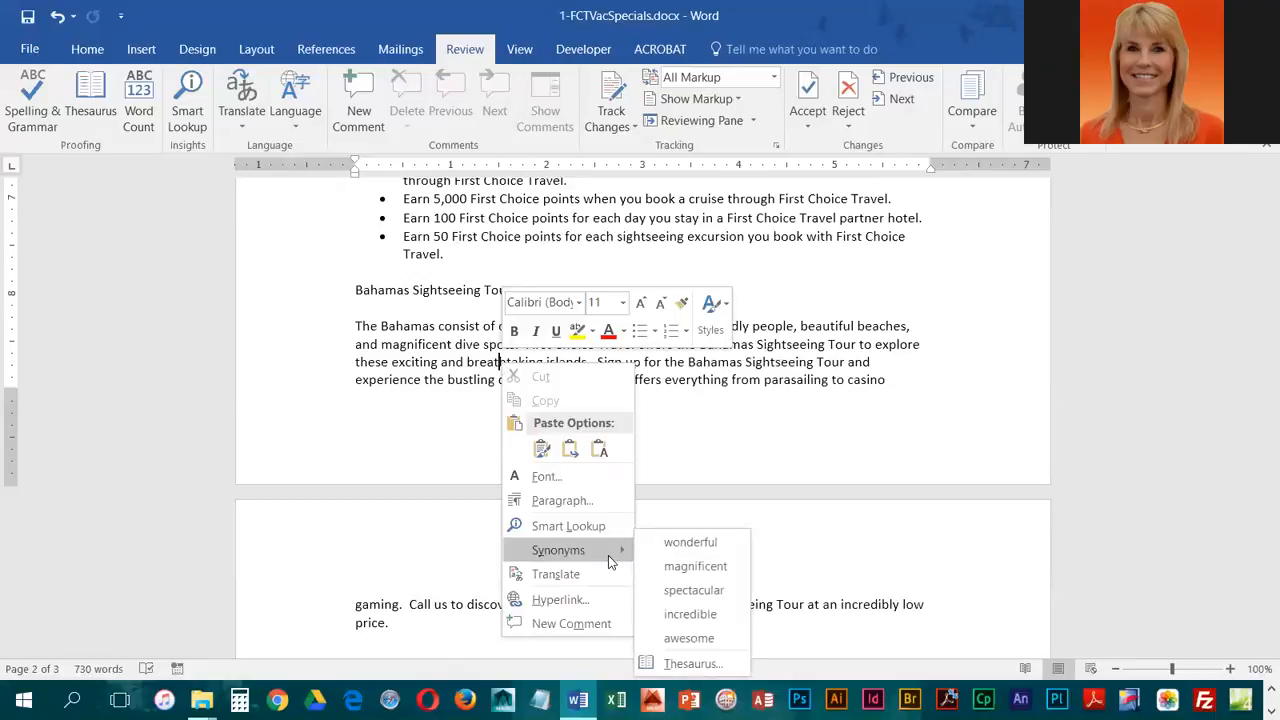
click(693, 664)
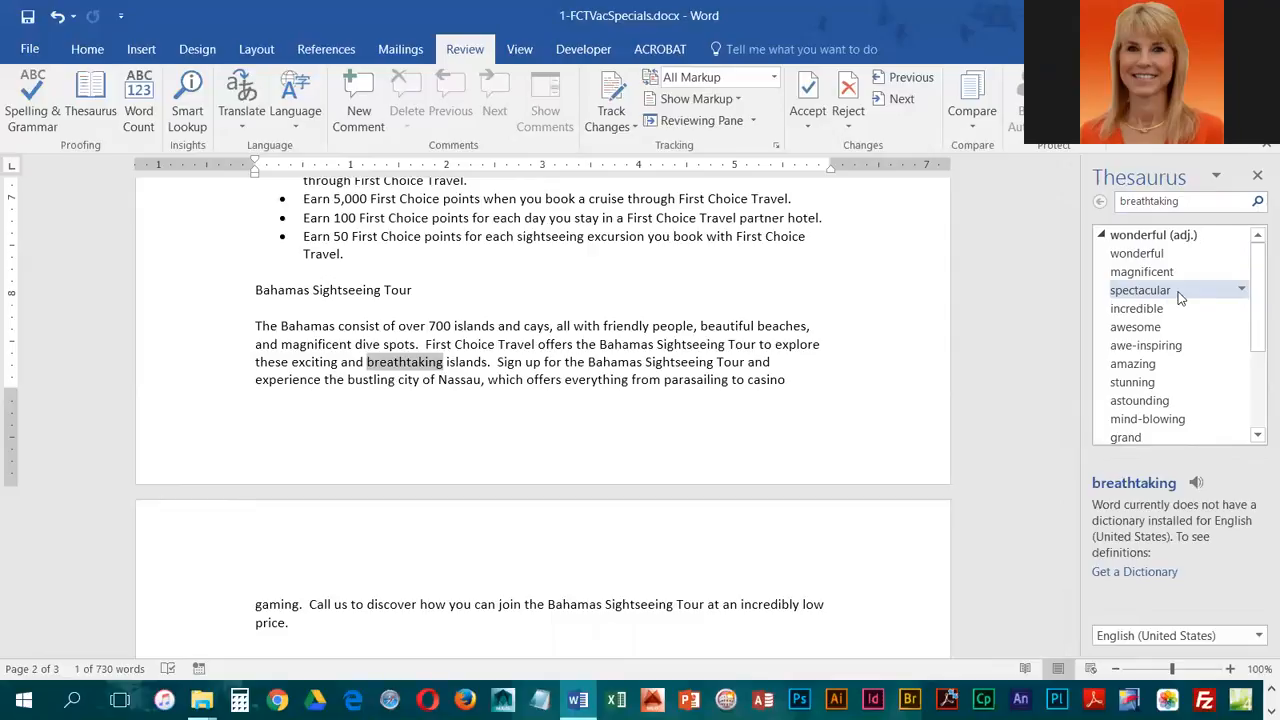
click(1242, 291)
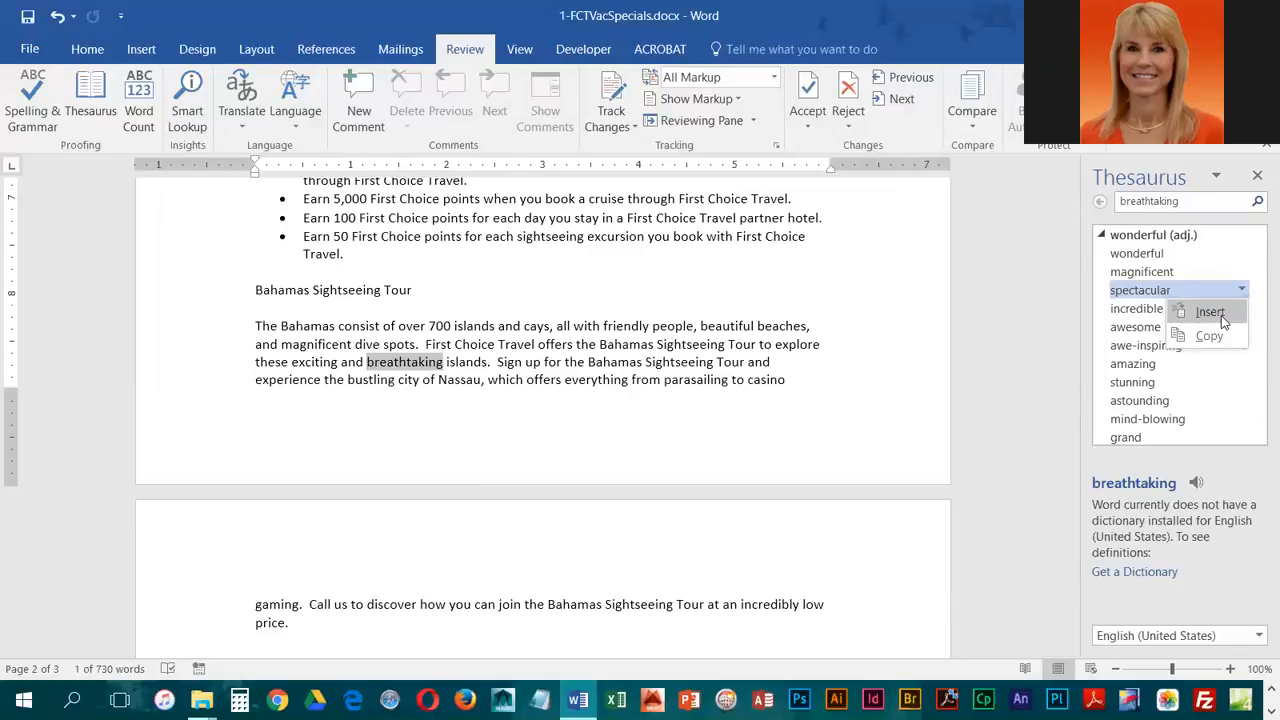
click(1210, 313)
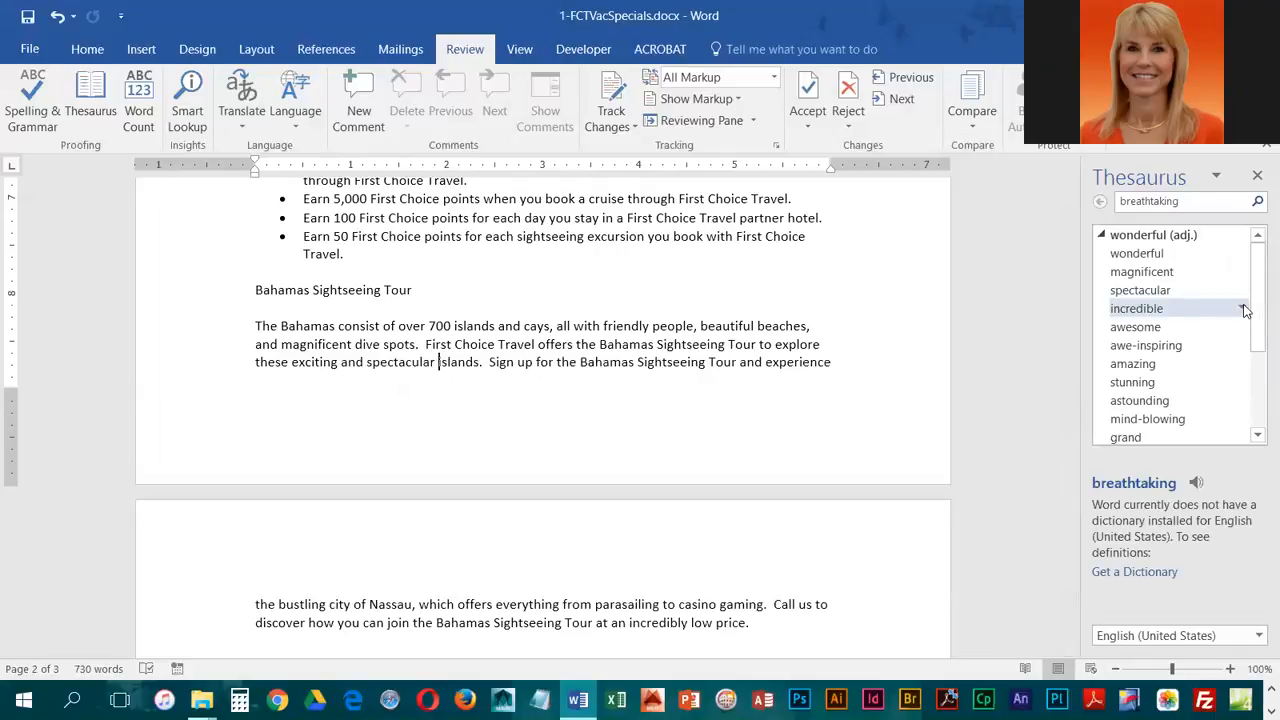
click(1152, 314)
click(1257, 177)
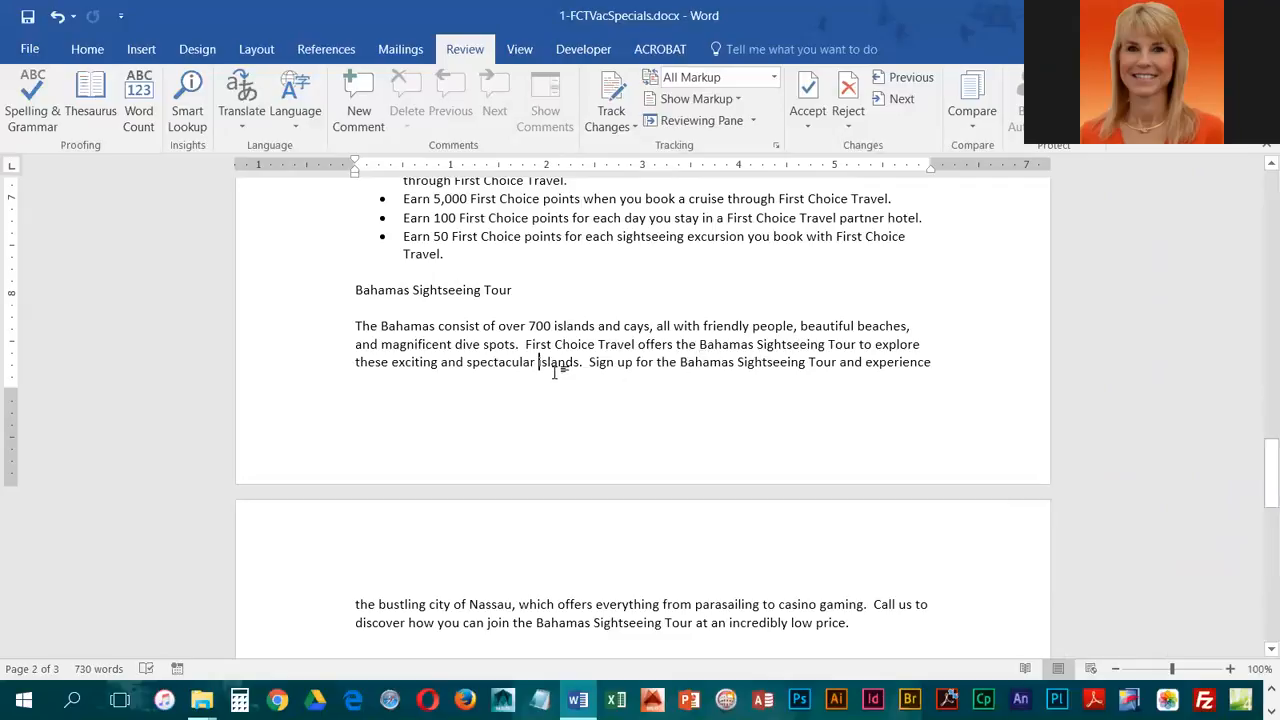
- Replace "bustling" before "city of Nassau" with the synonym "lively" and save the document
double_click(405, 605)
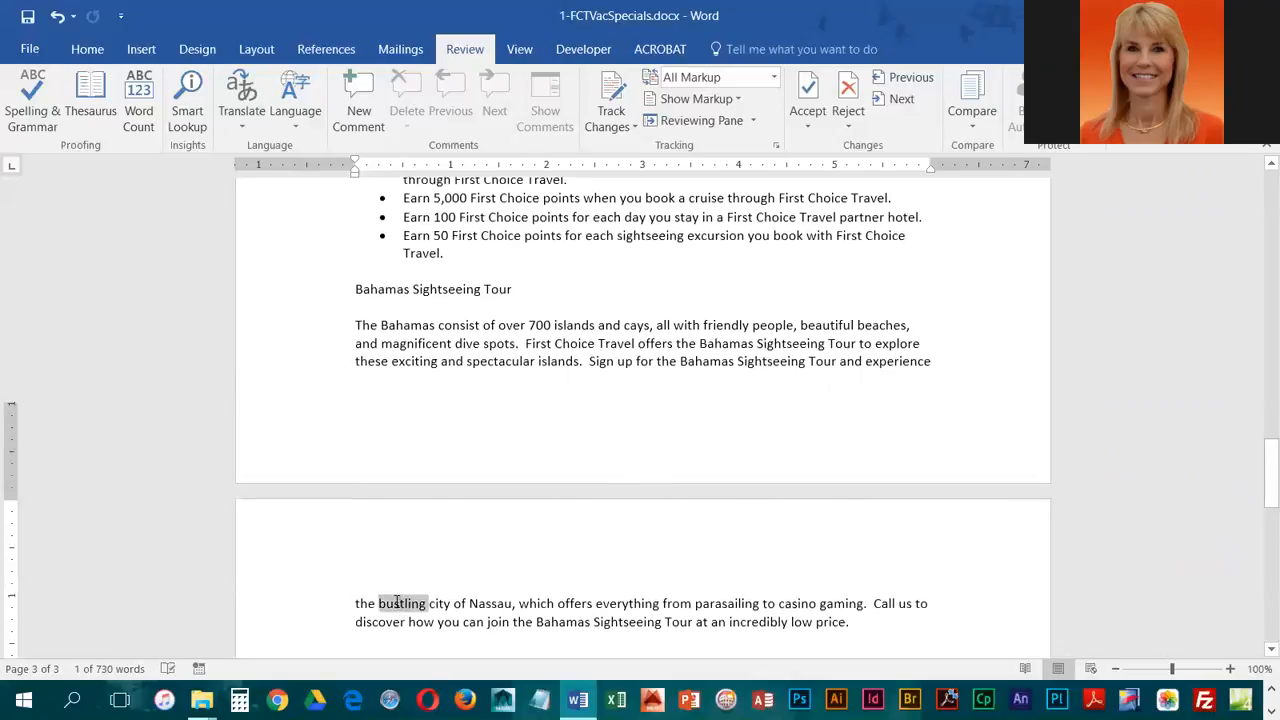
scroll(383, 471, down, 4)
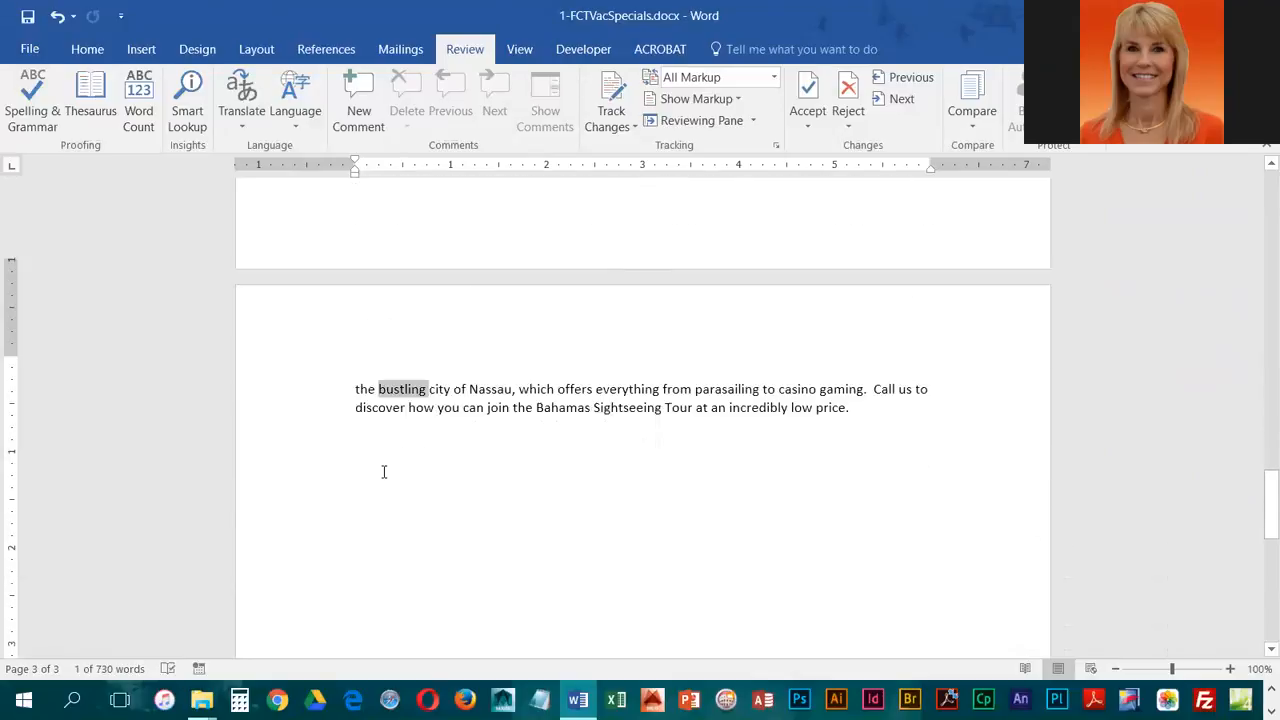
right_click(402, 368)
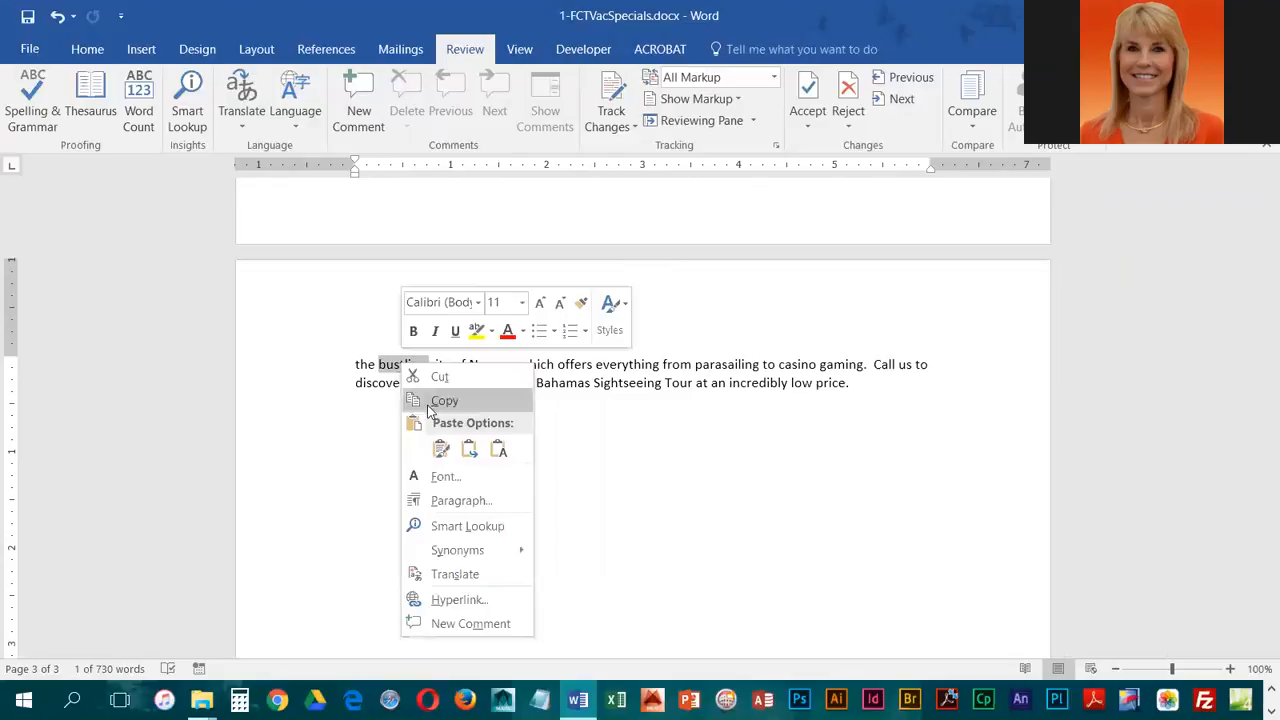
mouse_move(474, 557)
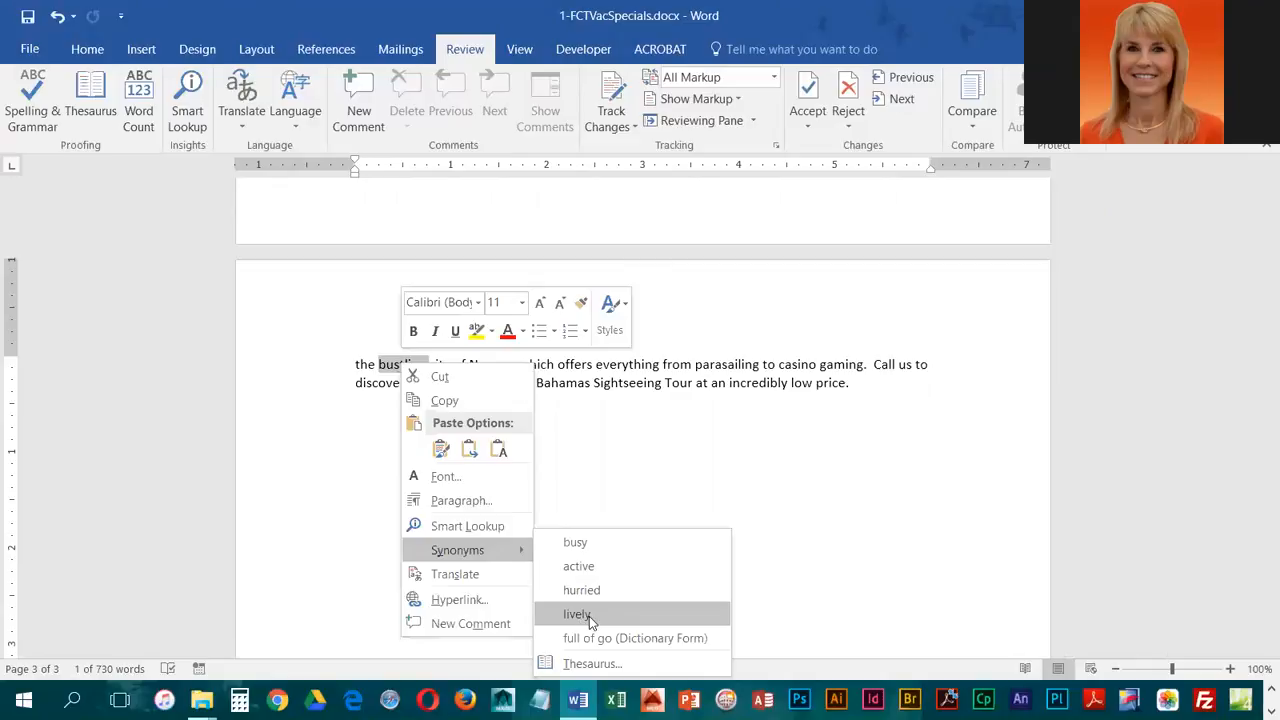
click(580, 614)
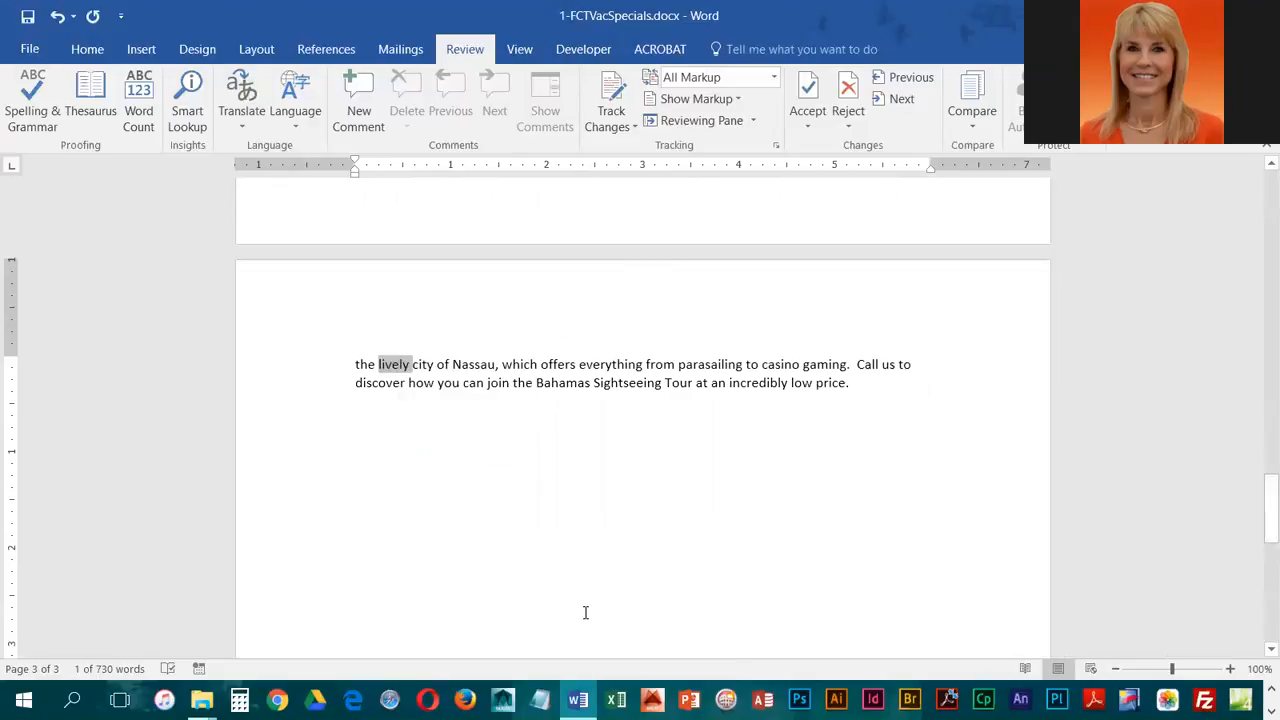
click(27, 16)
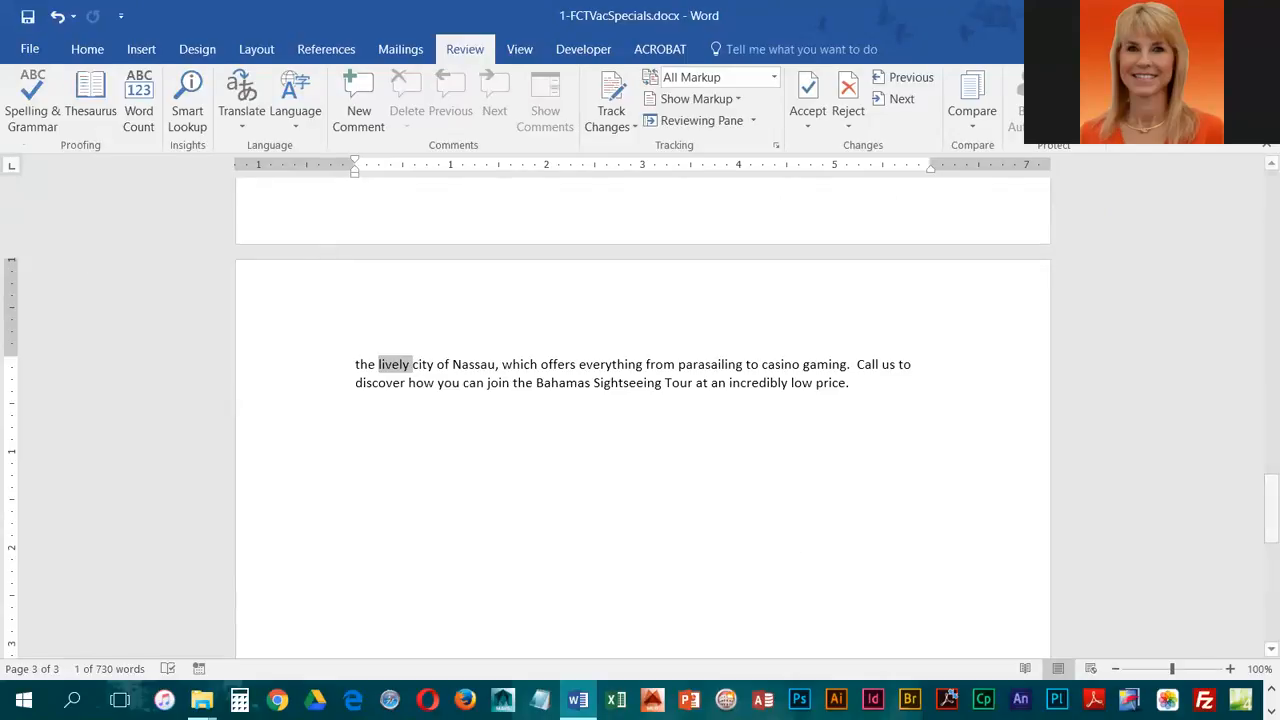
- Delete the bst entry for "Bahamas Sightseeing Tour" from the AutoCorrect replacement list in the proofing options
click(31, 51)
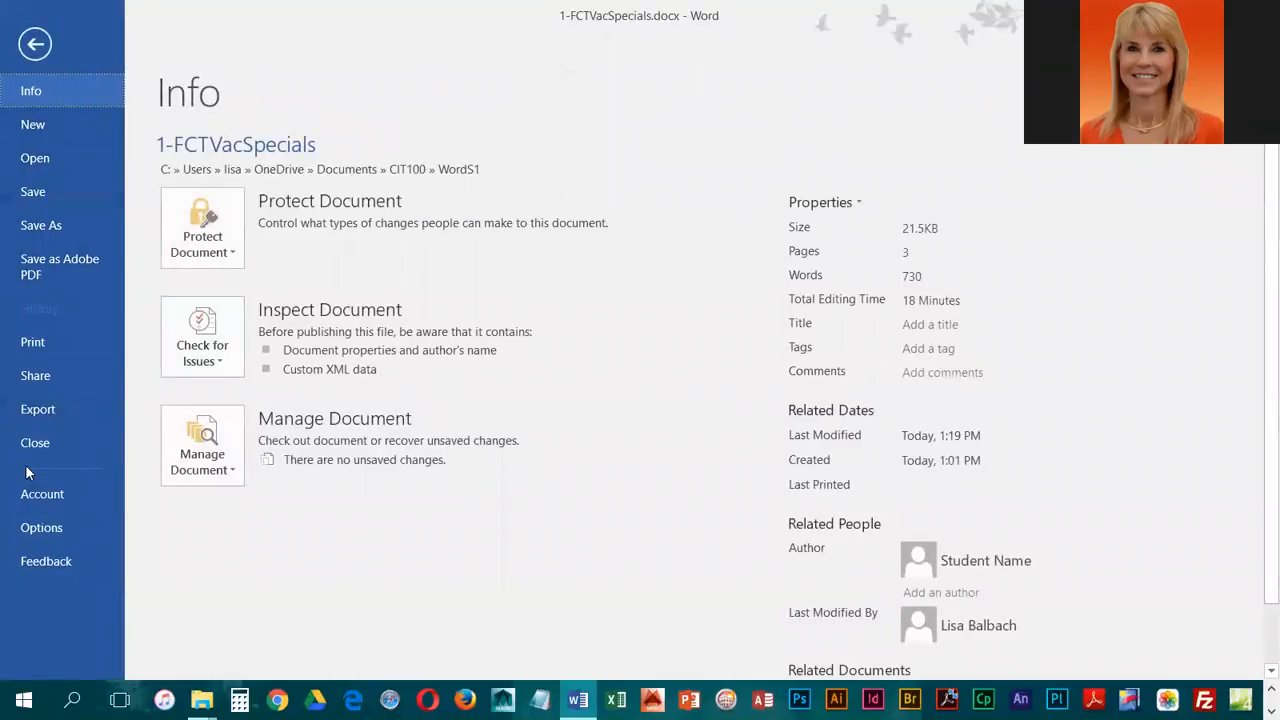
click(46, 528)
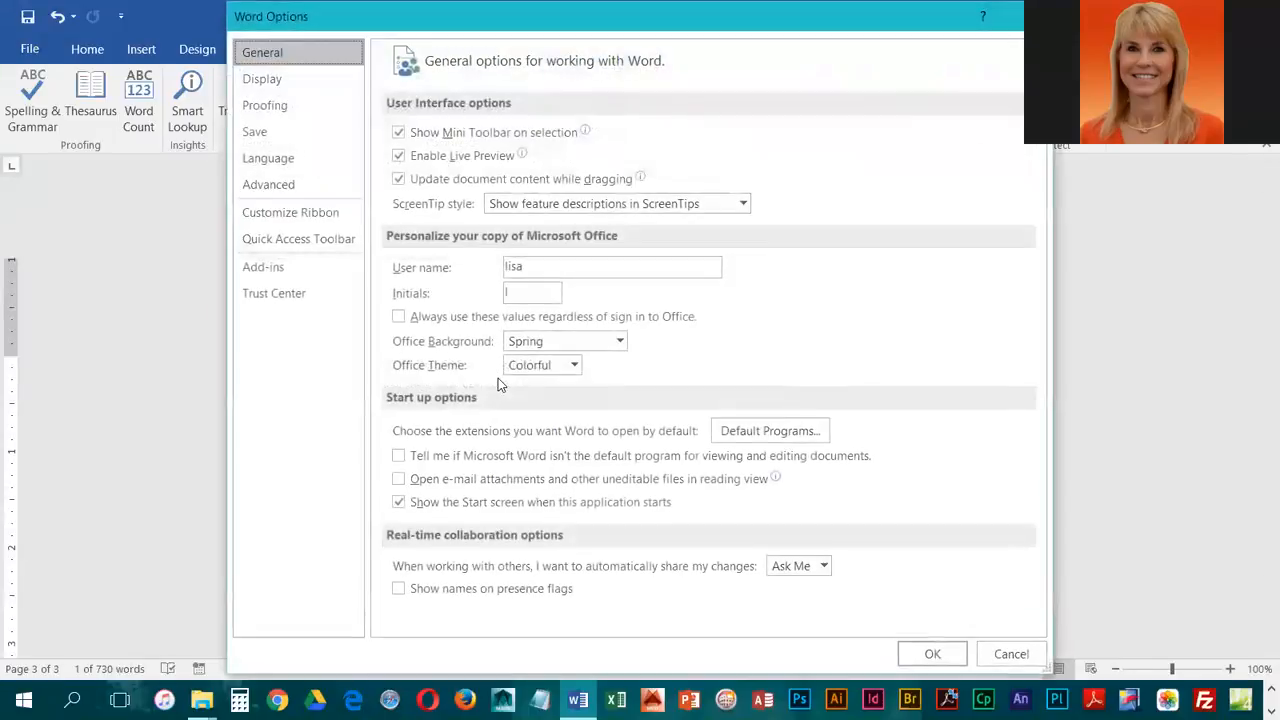
click(266, 106)
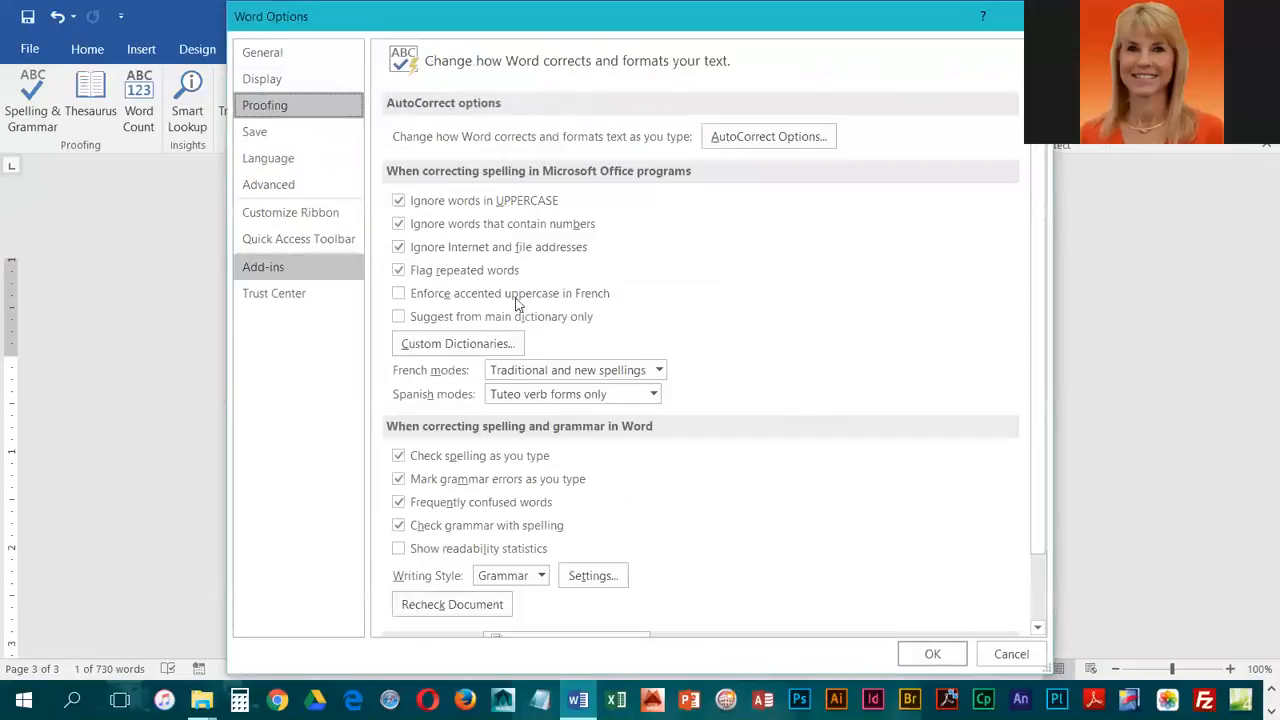
click(777, 134)
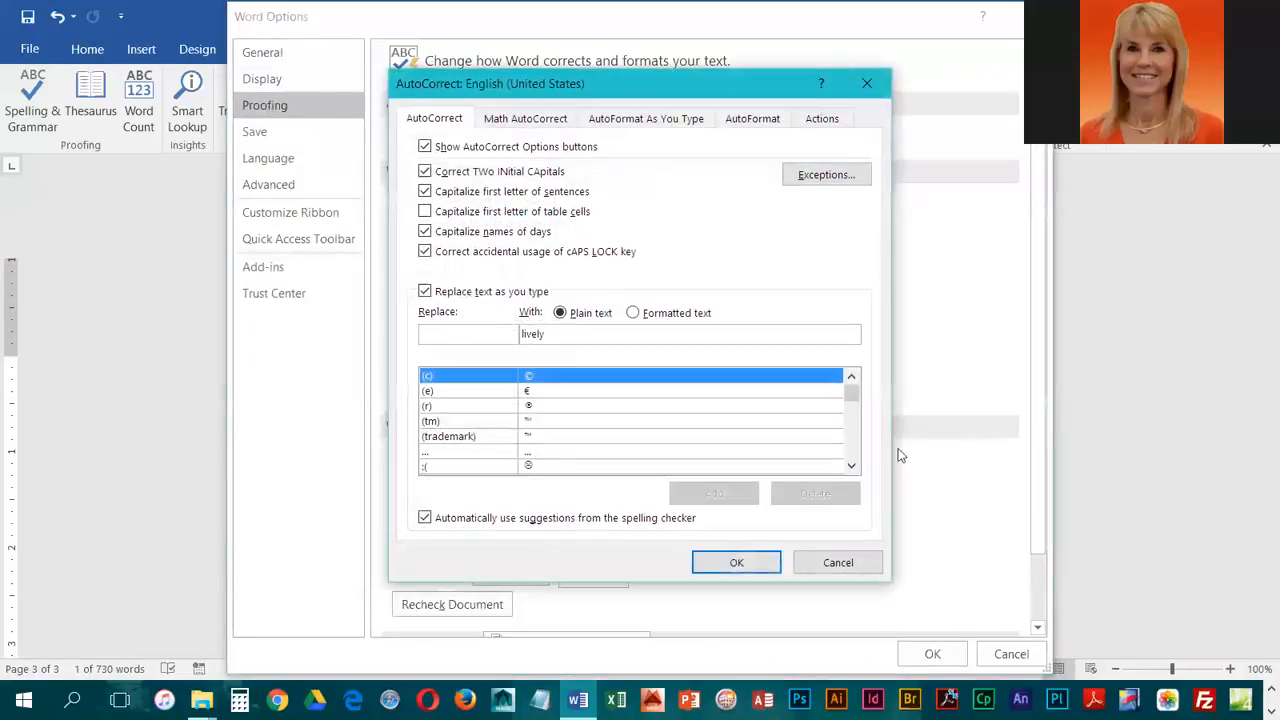
scroll(460, 397, down, 4)
scroll(460, 397, down, 20)
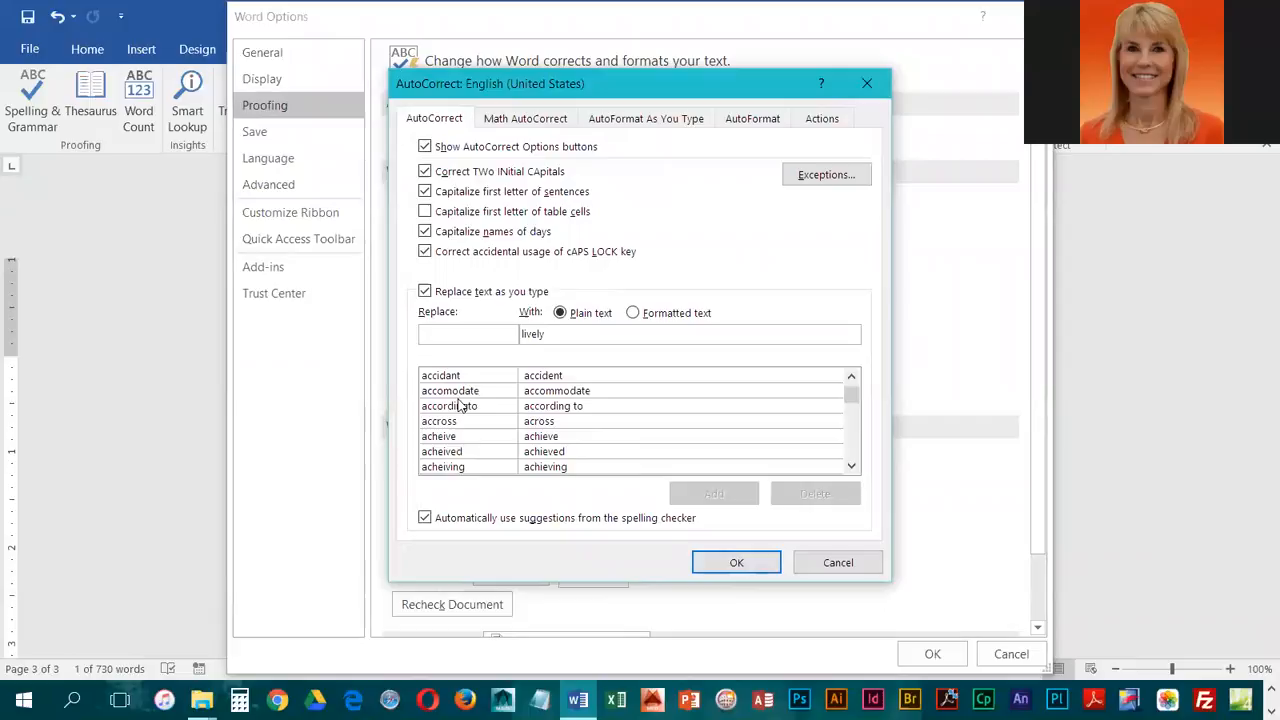
scroll(470, 455, down, 20)
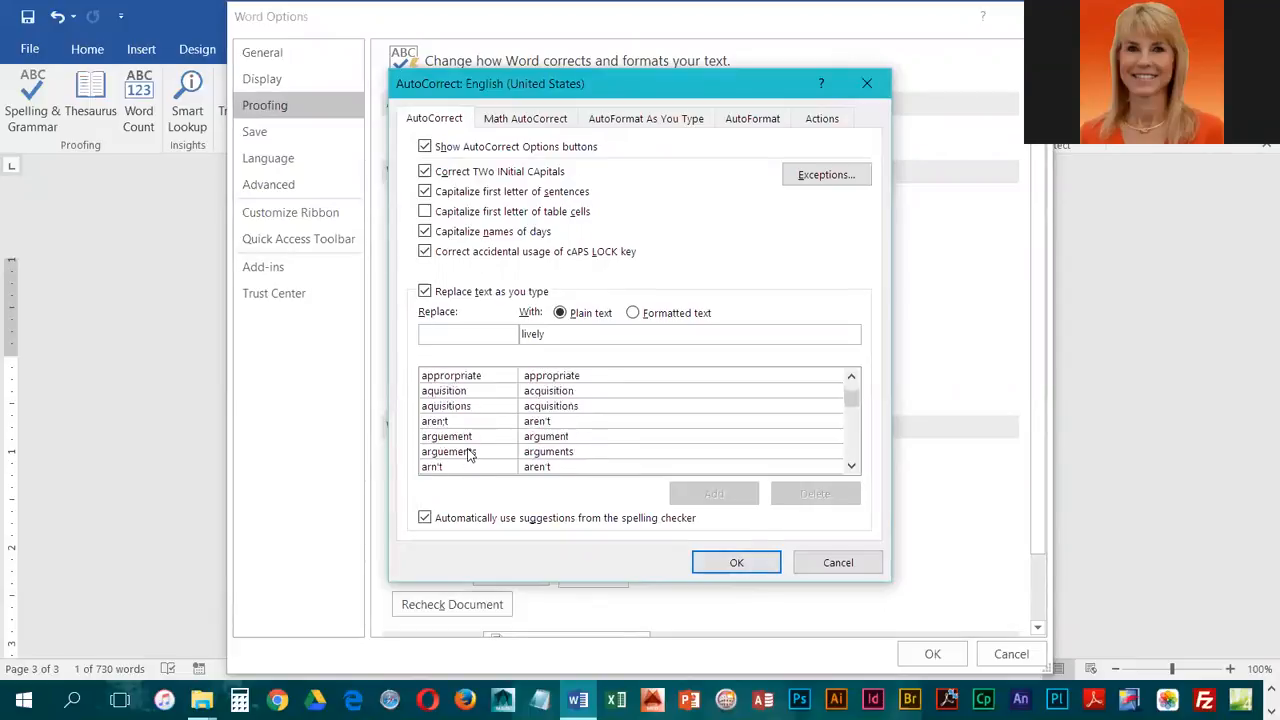
scroll(470, 455, down, 5)
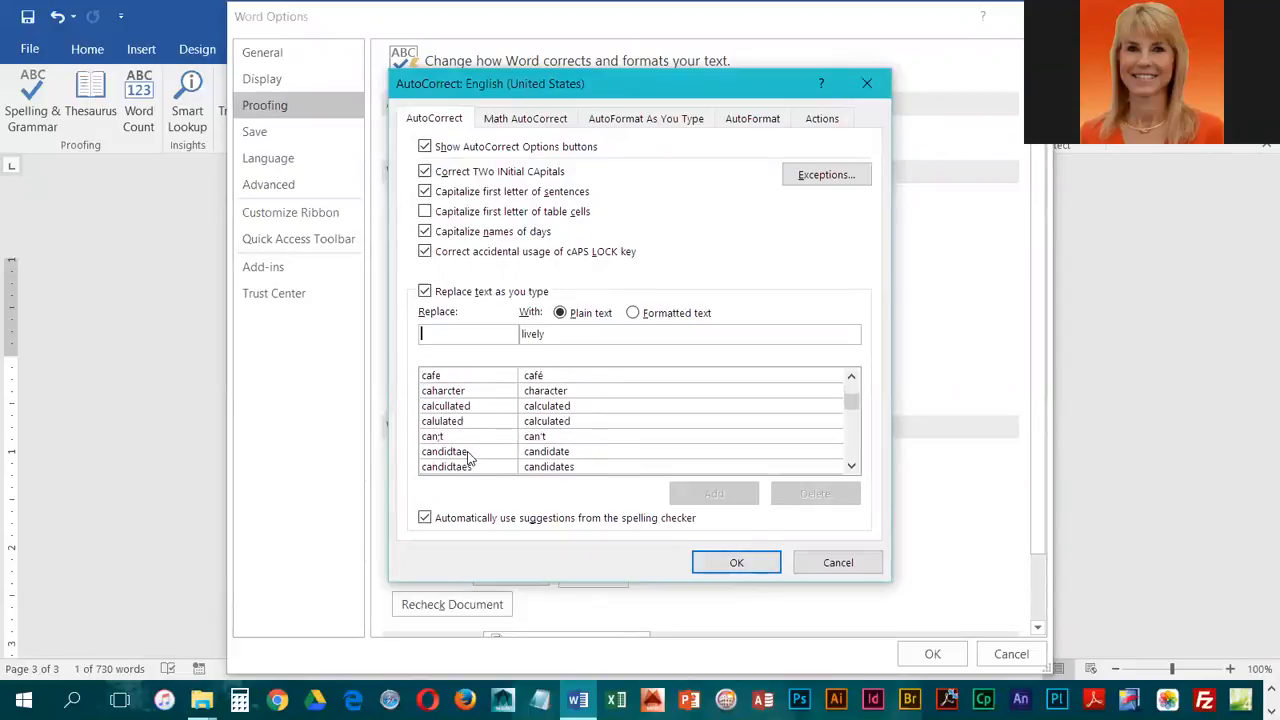
scroll(470, 455, up, 1)
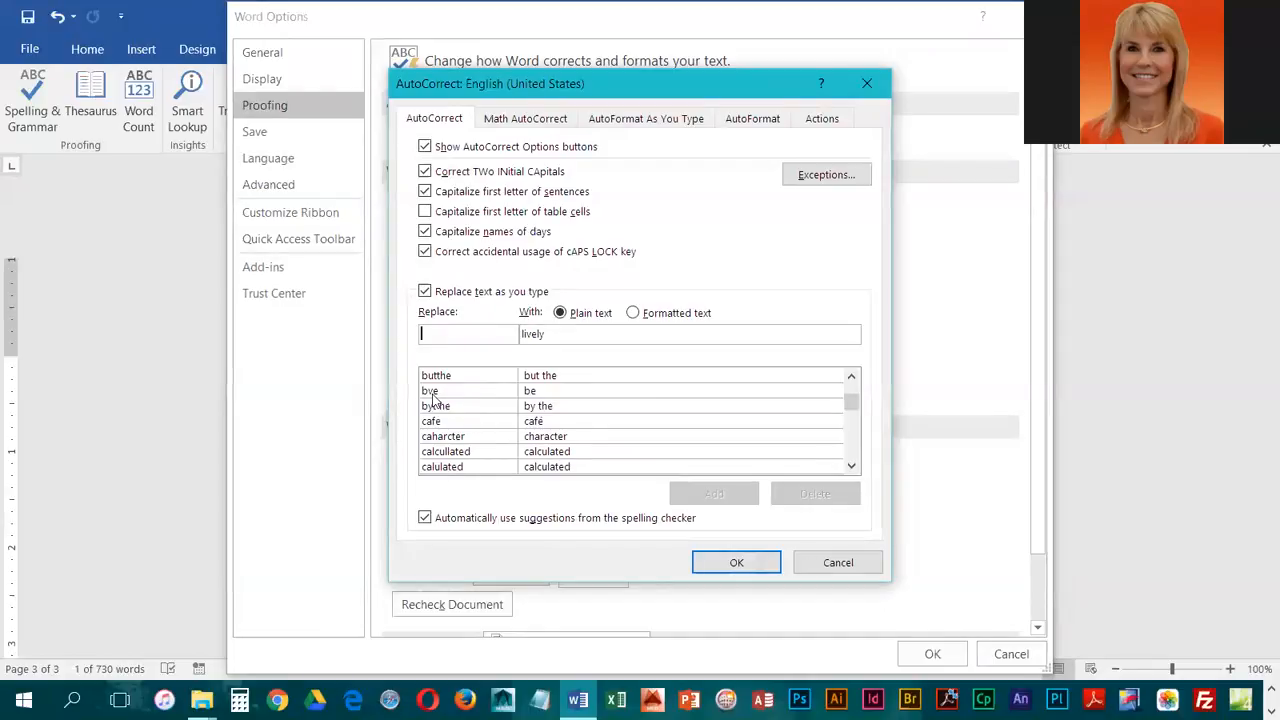
scroll(452, 412, up, 1)
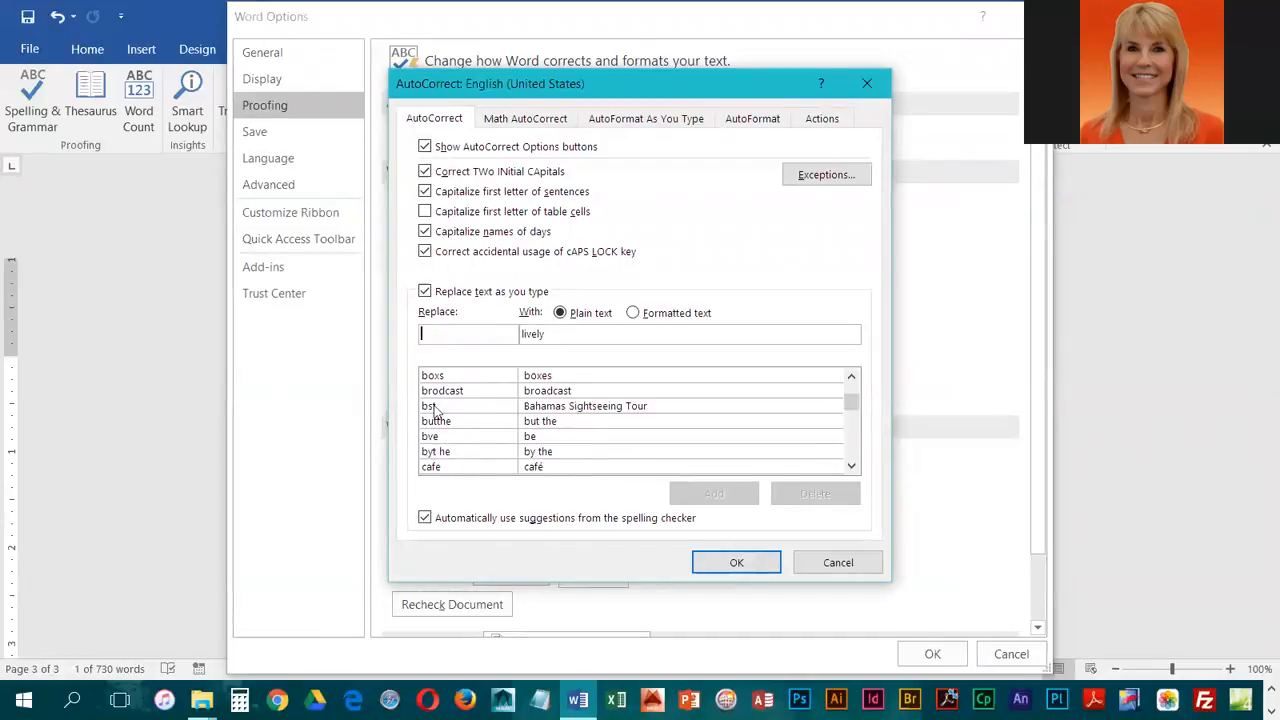
click(516, 410)
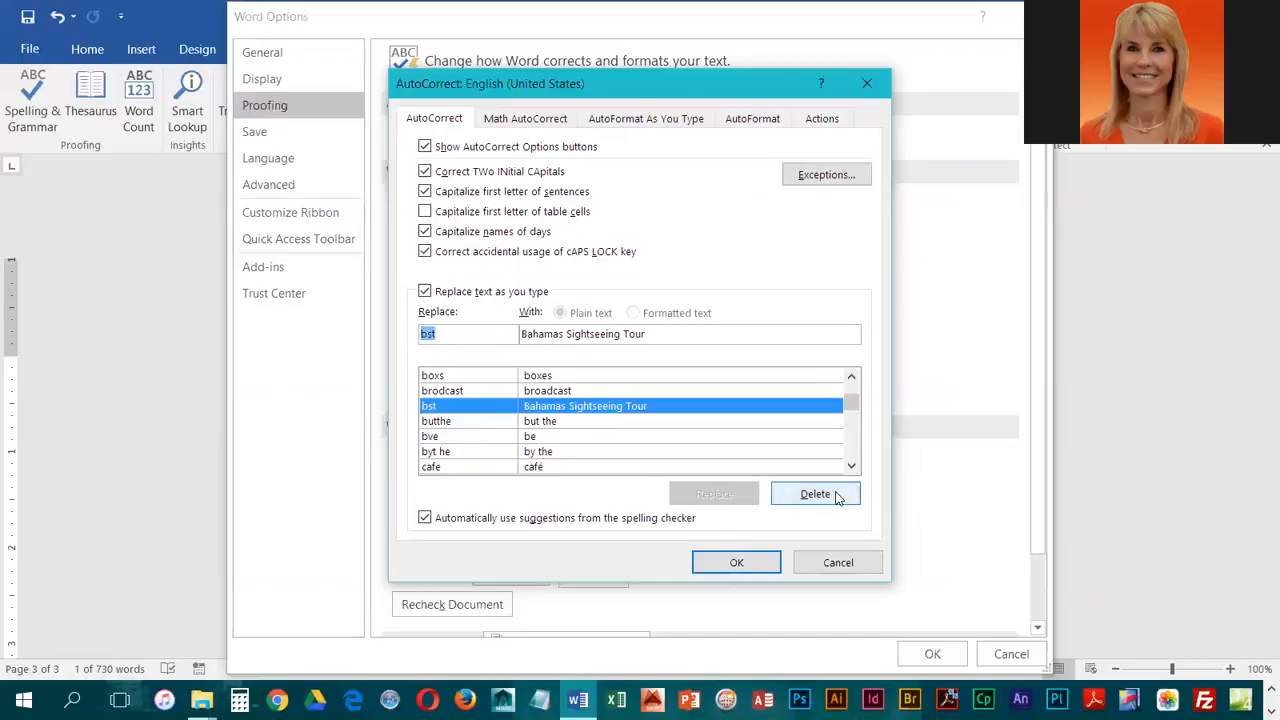
click(838, 497)
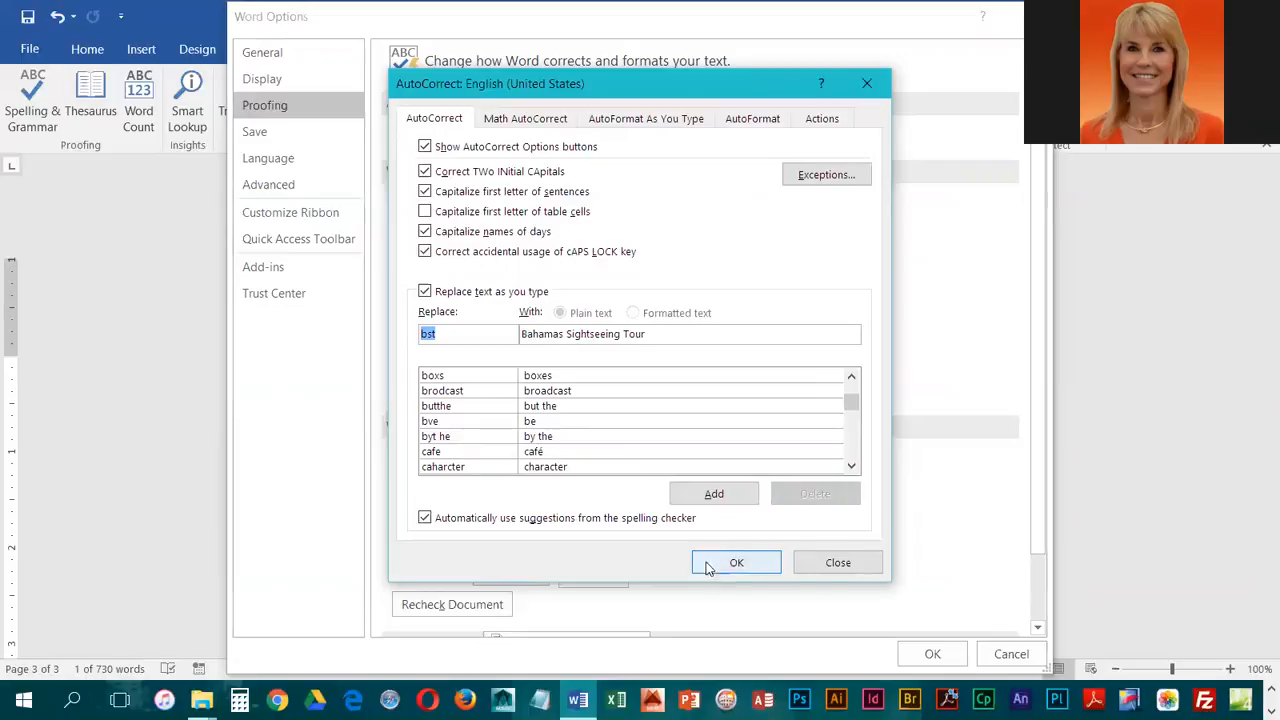
click(738, 561)
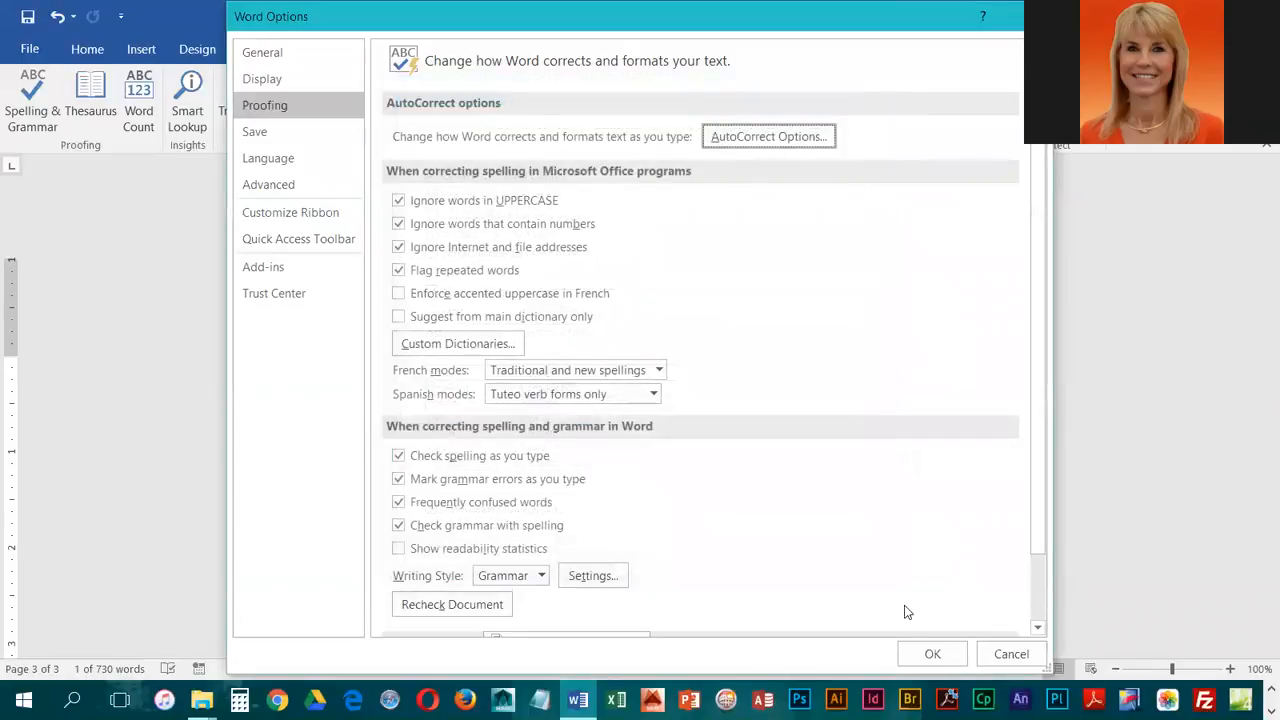
click(935, 655)
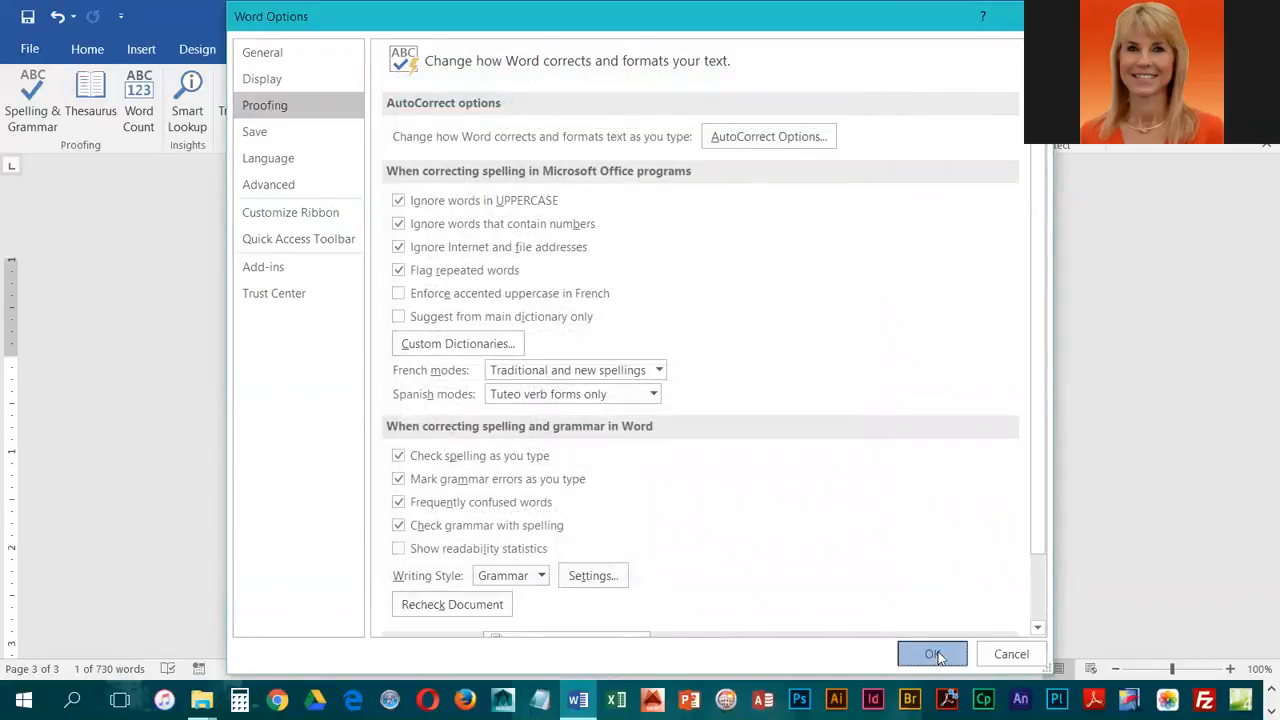